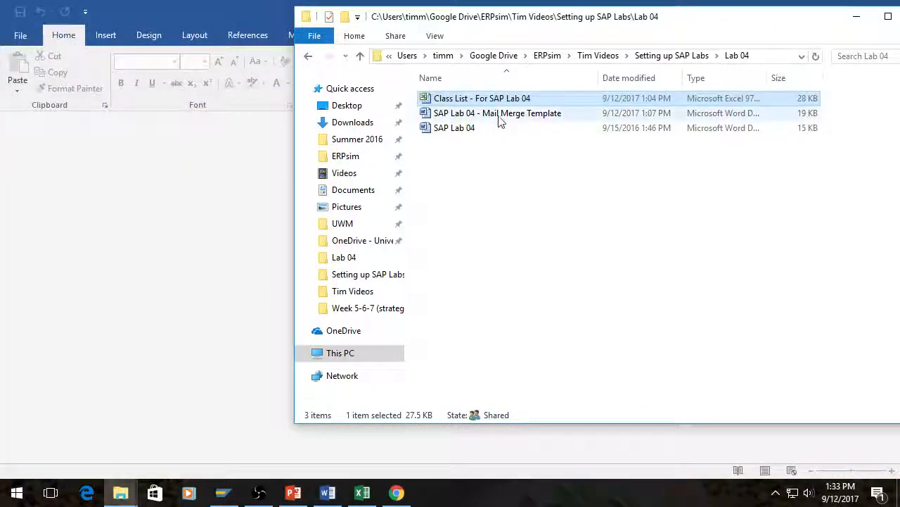
Step: Open the Class List - For SAP Lab 04 workbook and review the roster's company, SimID, forecast and product columns
{"action": "double_click", "coordinate": [492, 98]}
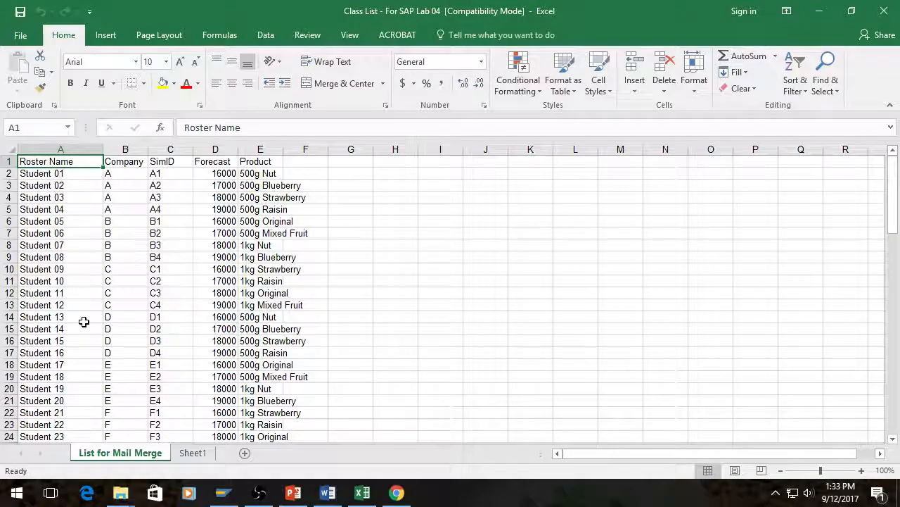
{"action": "scroll", "coordinate": [82, 320], "scroll_direction": "down", "scroll_amount": 4}
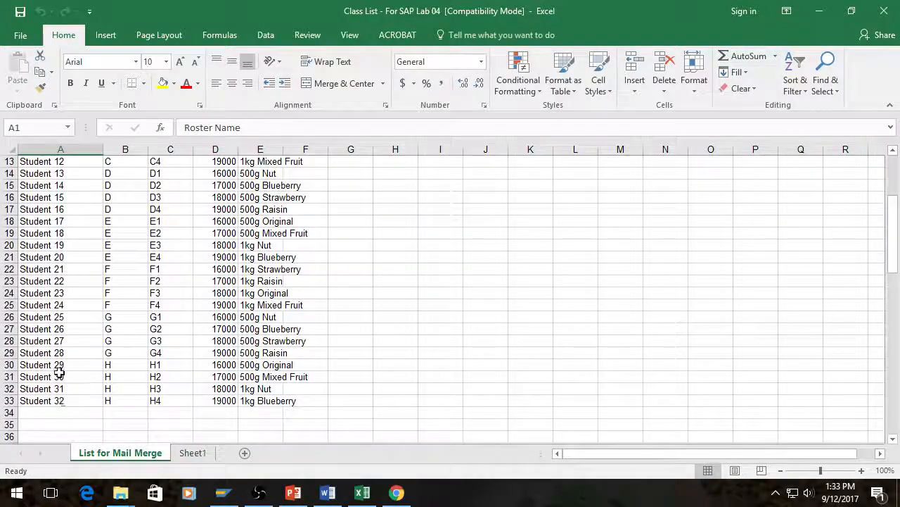
{"action": "scroll", "coordinate": [57, 372], "scroll_direction": "up", "scroll_amount": 4}
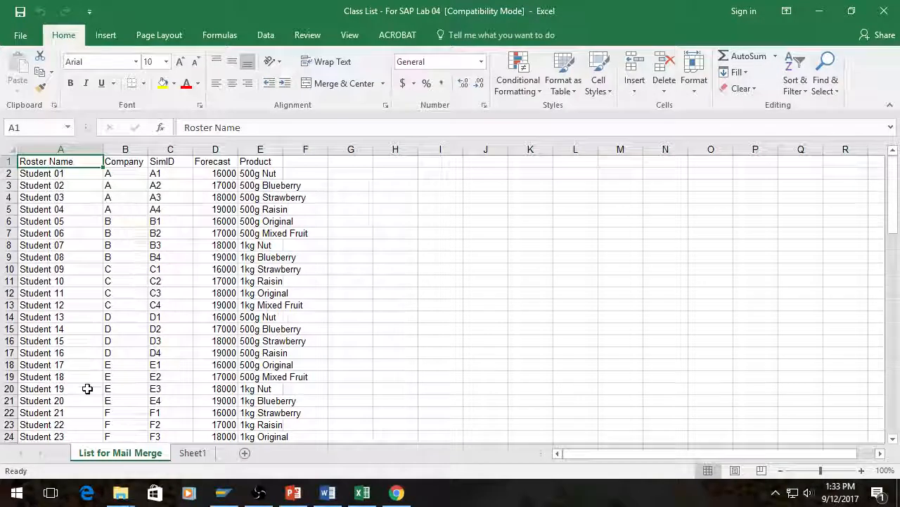
{"action": "scroll", "coordinate": [88, 388], "scroll_direction": "down", "scroll_amount": 2}
{"action": "scroll", "coordinate": [88, 388], "scroll_direction": "down", "scroll_amount": 4}
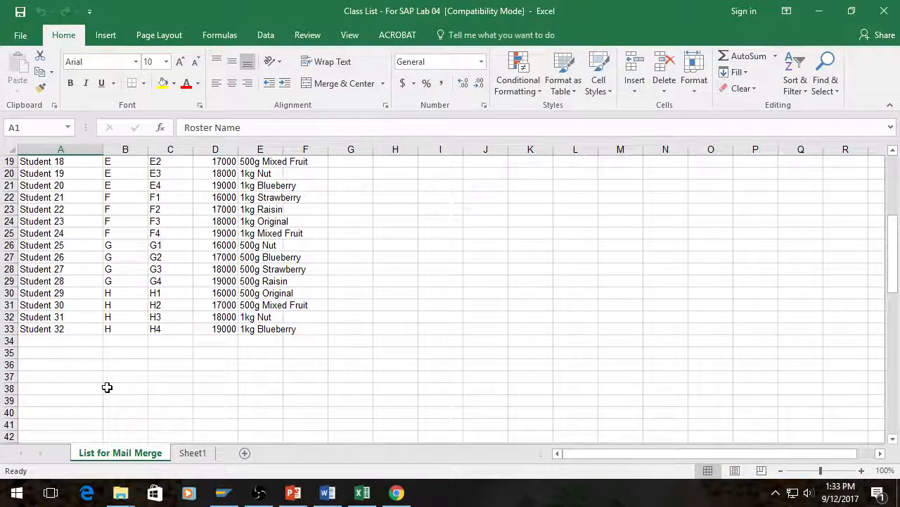
{"action": "scroll", "coordinate": [107, 389], "scroll_direction": "up", "scroll_amount": 4}
{"action": "scroll", "coordinate": [107, 388], "scroll_direction": "up", "scroll_amount": 2}
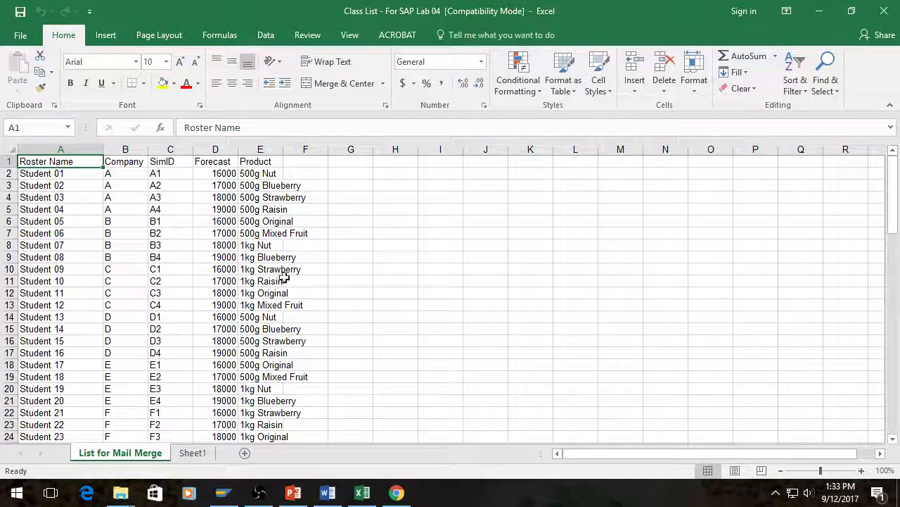
{"action": "scroll", "coordinate": [263, 341], "scroll_direction": "down", "scroll_amount": 1}
{"action": "scroll", "coordinate": [264, 341], "scroll_direction": "down", "scroll_amount": 5}
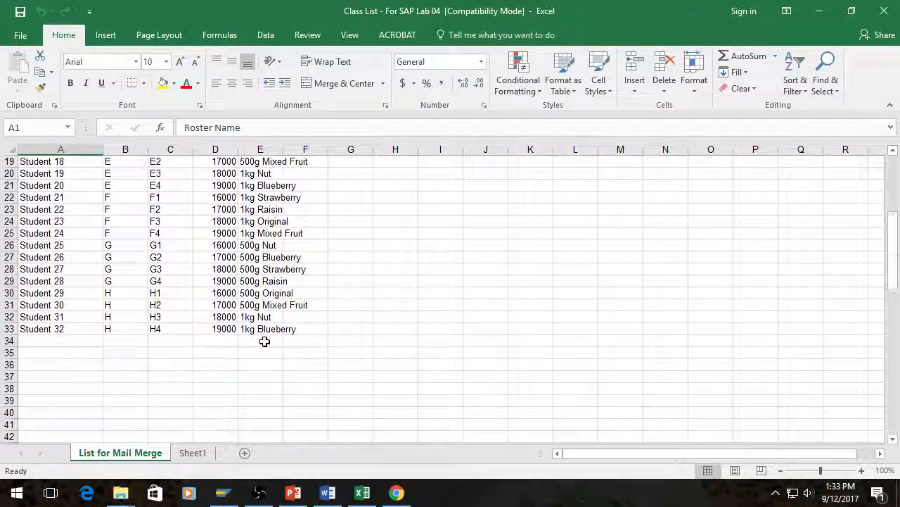
{"action": "scroll", "coordinate": [264, 341], "scroll_direction": "up", "scroll_amount": 3}
{"action": "scroll", "coordinate": [264, 341], "scroll_direction": "up", "scroll_amount": 4}
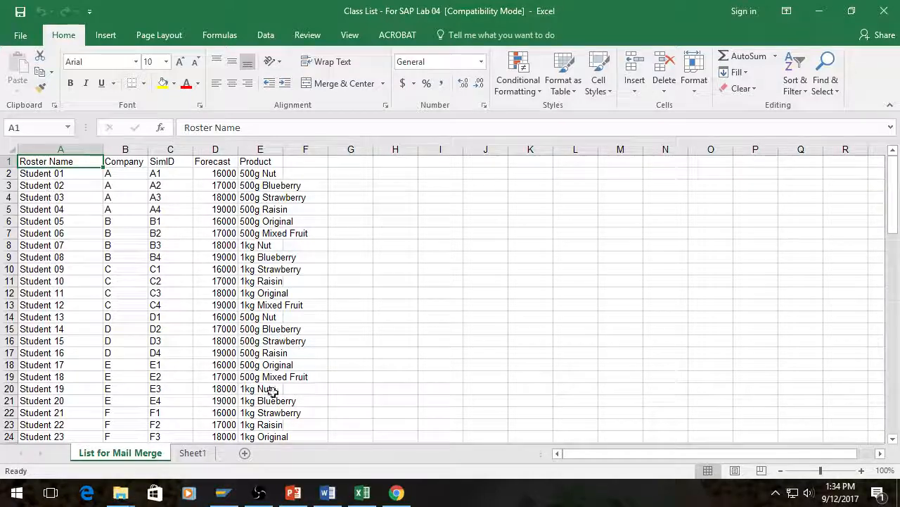
{"action": "scroll", "coordinate": [340, 232], "scroll_direction": "down", "scroll_amount": 1}
{"action": "scroll", "coordinate": [342, 216], "scroll_direction": "down", "scroll_amount": 1}
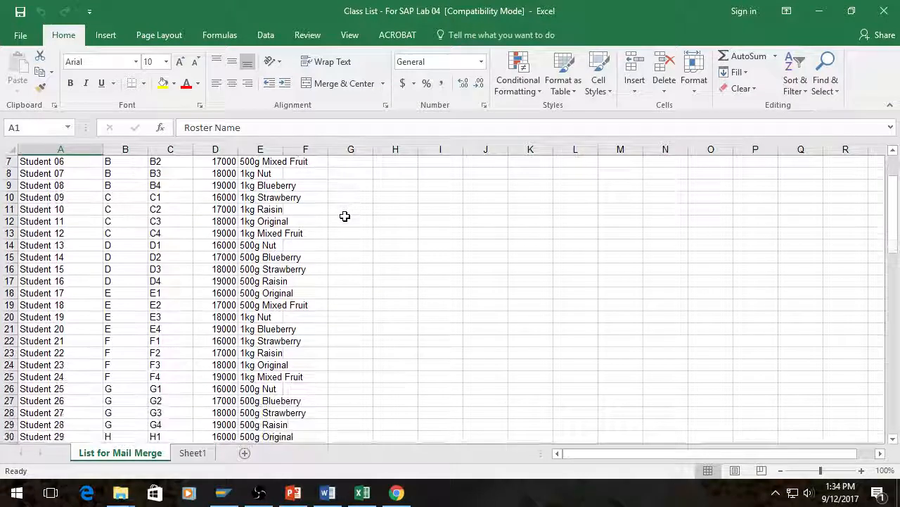
{"action": "scroll", "coordinate": [345, 216], "scroll_direction": "up", "scroll_amount": 2}
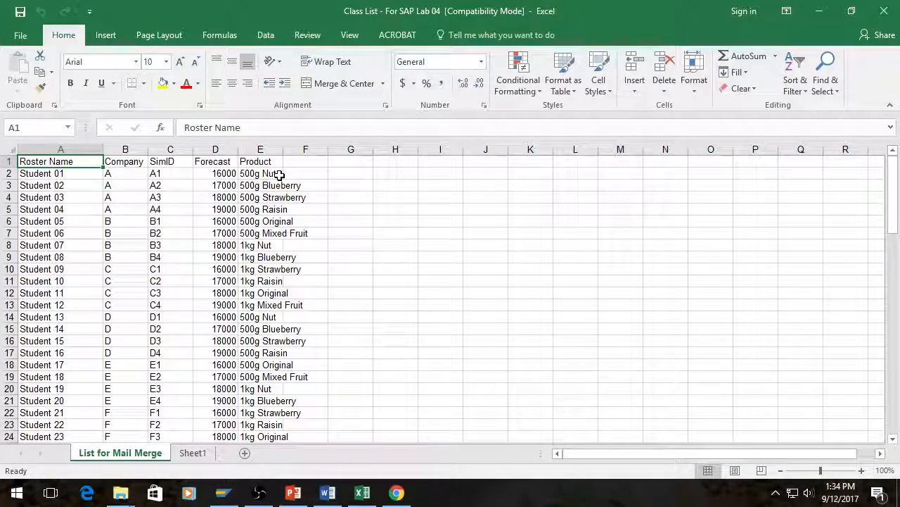
{"action": "scroll", "coordinate": [298, 313], "scroll_direction": "down", "scroll_amount": 1}
{"action": "scroll", "coordinate": [298, 314], "scroll_direction": "down", "scroll_amount": 1}
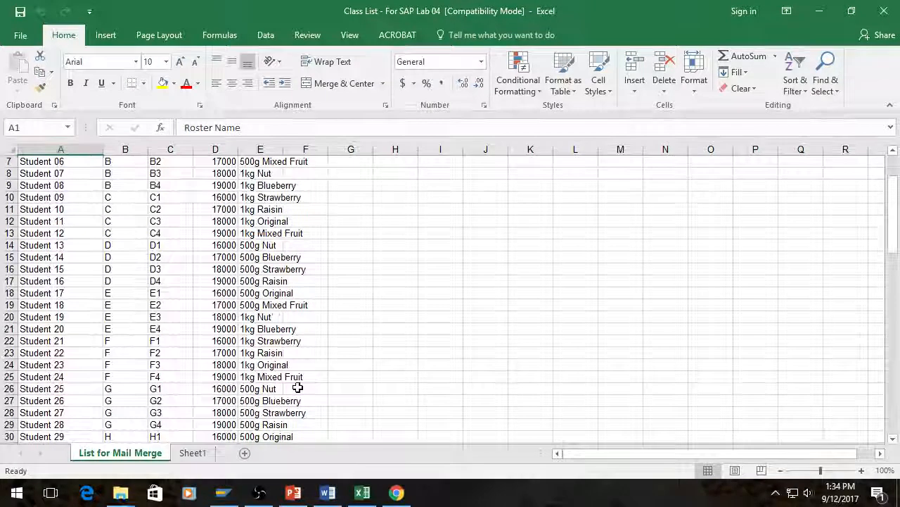
{"action": "scroll", "coordinate": [298, 388], "scroll_direction": "up", "scroll_amount": 2}
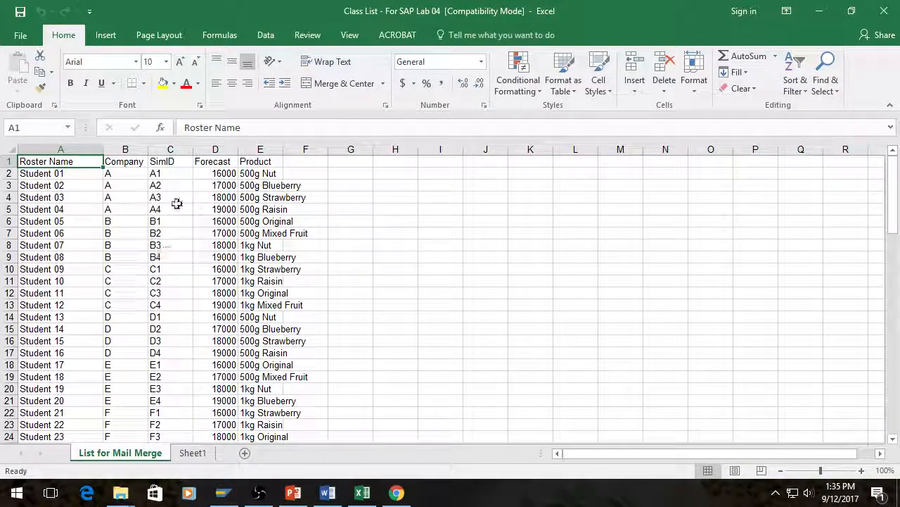
{"action": "scroll", "coordinate": [300, 207], "scroll_direction": "down", "scroll_amount": 3}
{"action": "scroll", "coordinate": [301, 211], "scroll_direction": "up", "scroll_amount": 5}
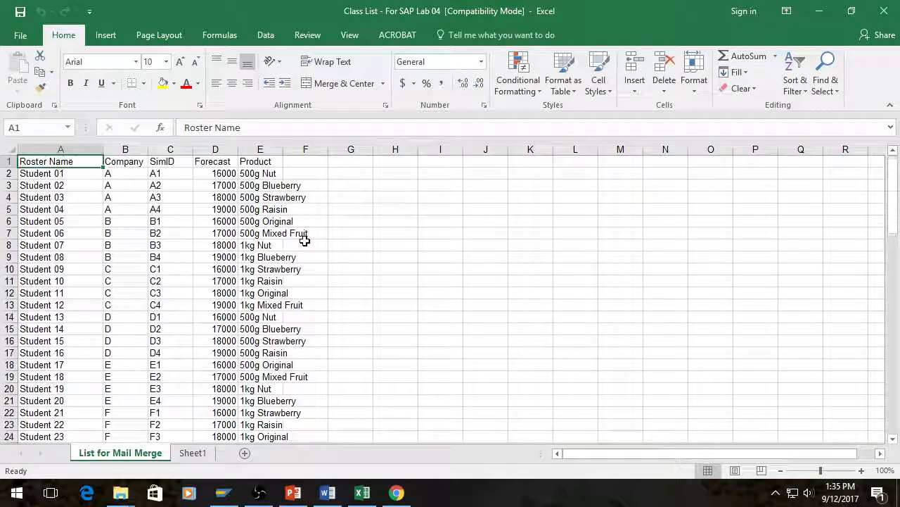
Step: Insert a blank row above Student 05 in the roster to separate the teams
{"action": "left_click", "coordinate": [10, 221]}
{"action": "right_click", "coordinate": [16, 224]}
{"action": "left_click", "coordinate": [46, 320]}
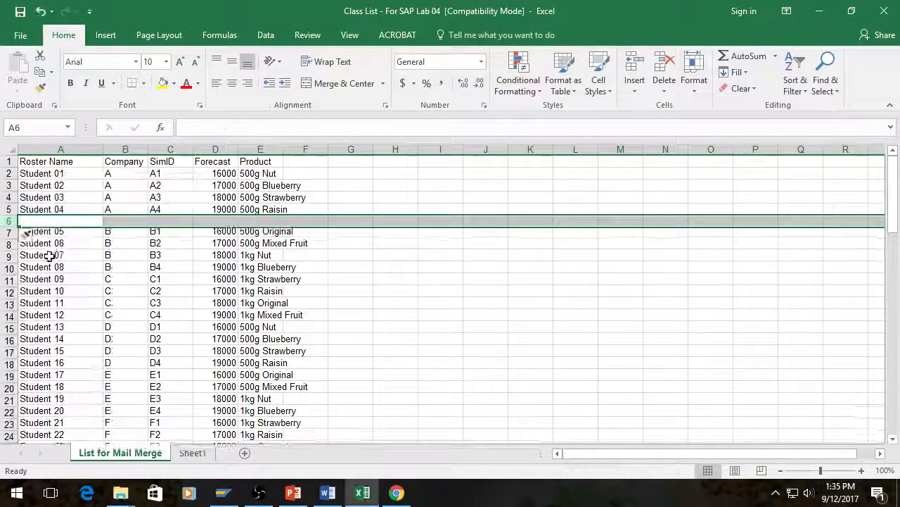
{"action": "type", "text": "Team 2!"}
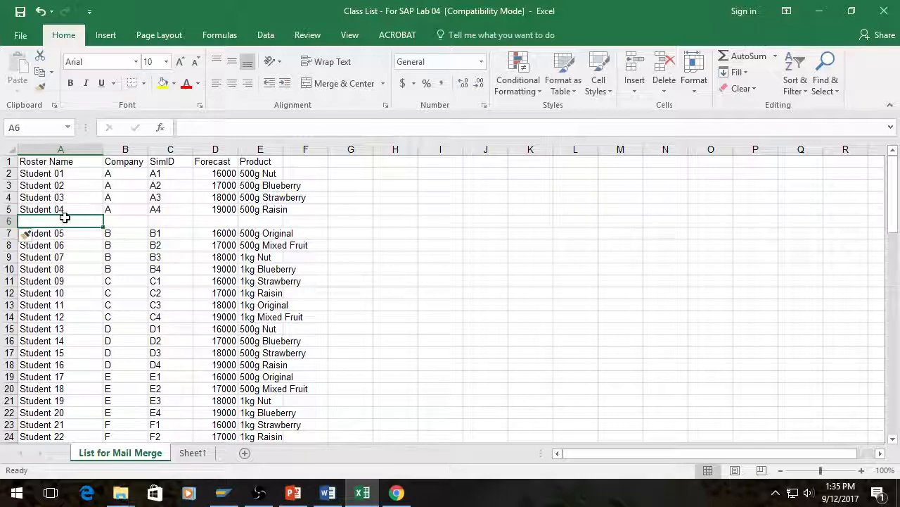
Step: Delete the blank row between Student 04 and Student 05 and return to the Roster Name header
{"action": "left_click", "coordinate": [9, 221]}
{"action": "right_click", "coordinate": [10, 223]}
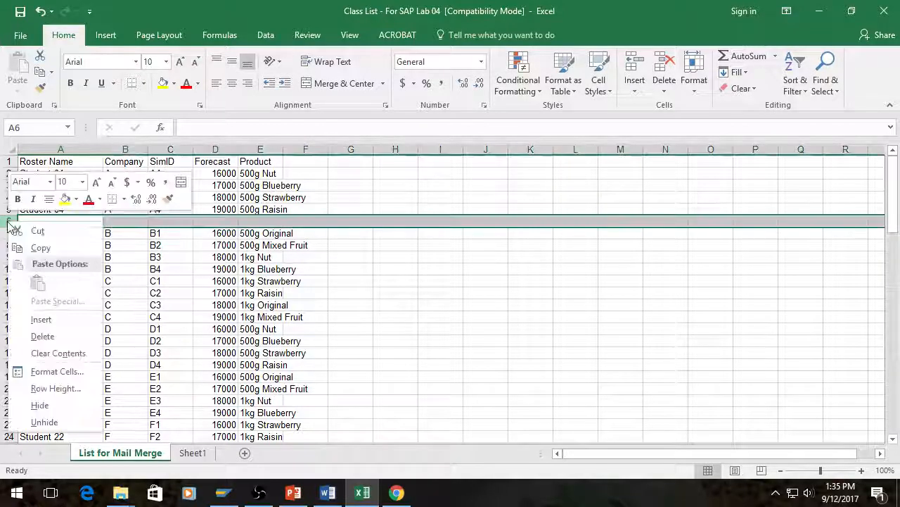
{"action": "left_click", "coordinate": [42, 335]}
{"action": "left_click", "coordinate": [53, 174]}
{"action": "left_click", "coordinate": [28, 161]}
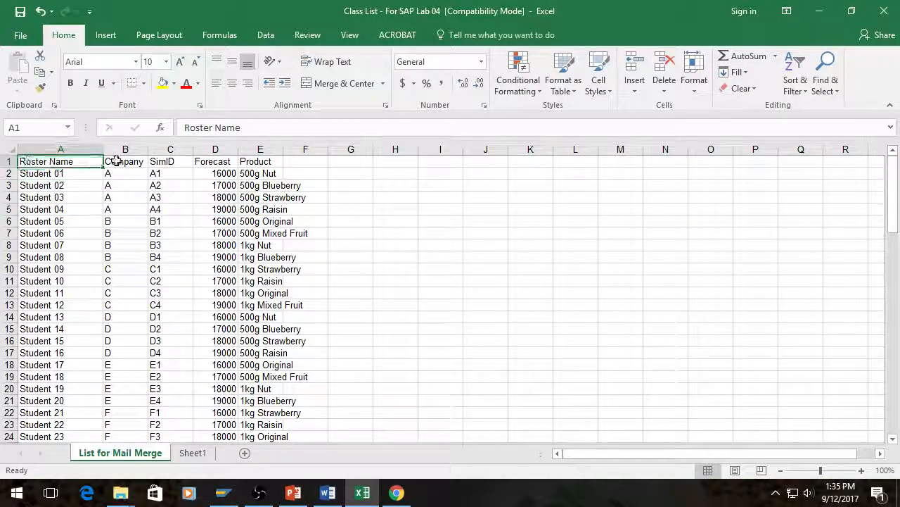
Step: Close the class list workbook without saving, and open the SAP Lab 04 - Mail Merge Template document from the Lab 04 folder
{"action": "left_click", "coordinate": [20, 36]}
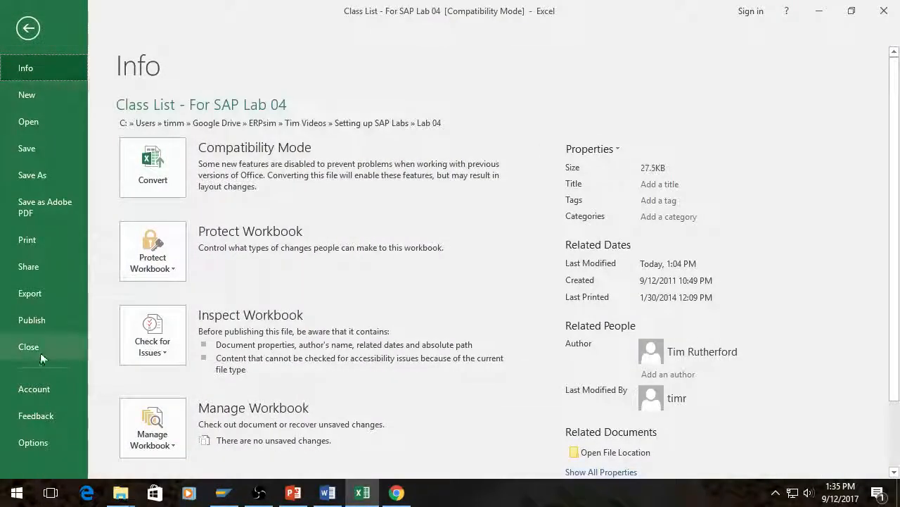
{"action": "left_click", "coordinate": [41, 352]}
{"action": "left_click", "coordinate": [462, 270]}
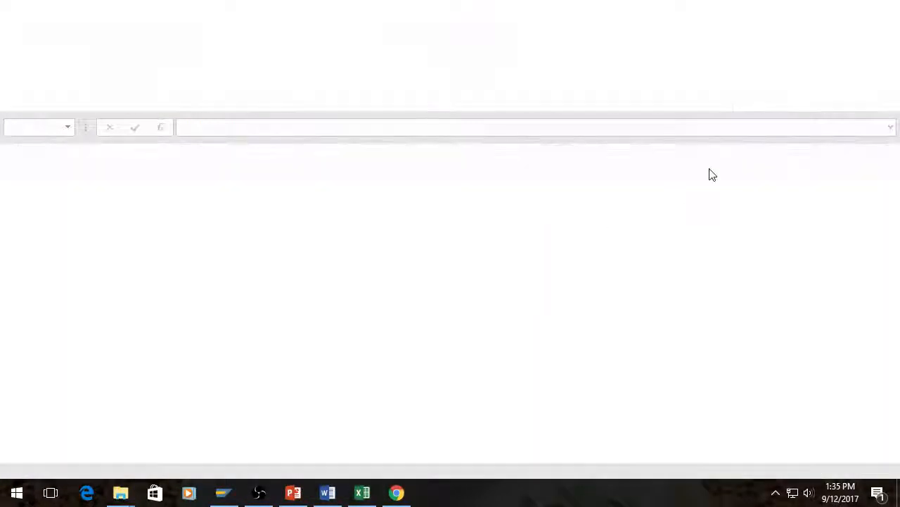
{"action": "left_click", "coordinate": [818, 10]}
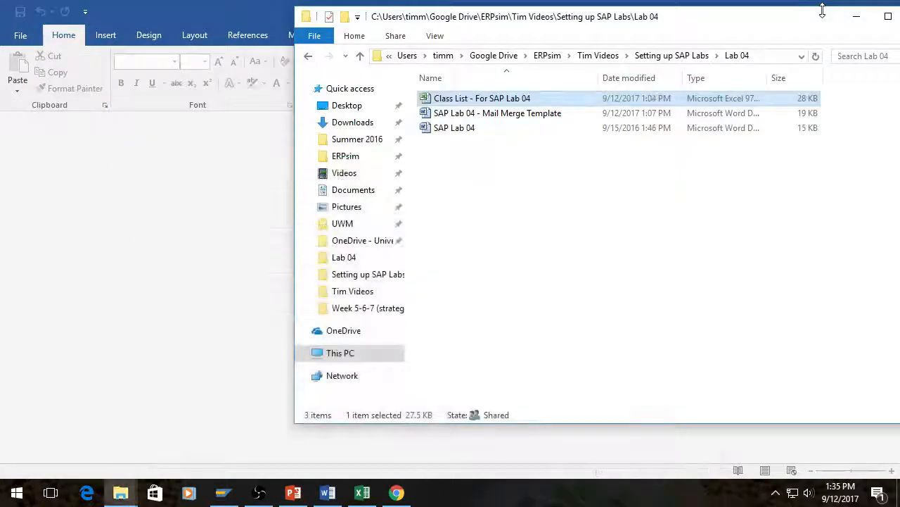
{"action": "double_click", "coordinate": [519, 115]}
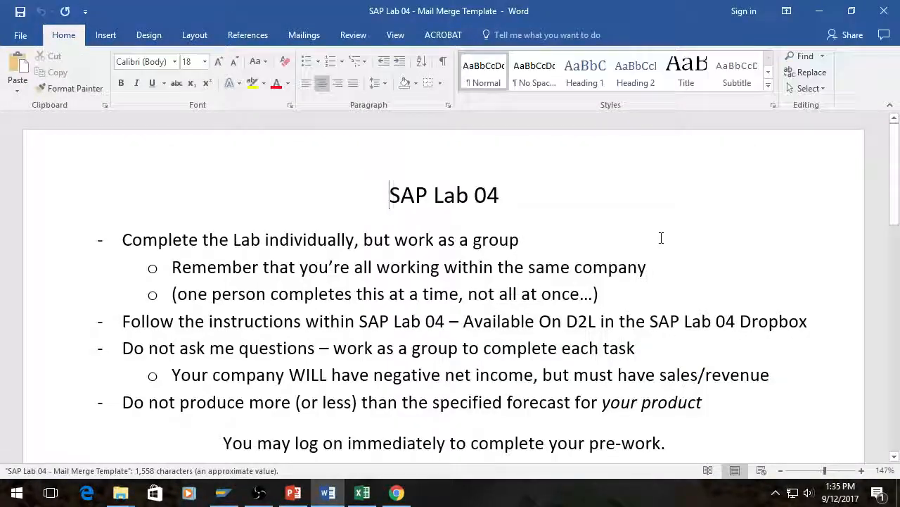
Step: Review the template's lab instructions, server and client login box, and the table of name, SimID, product and forecast merge fields
{"action": "scroll", "coordinate": [655, 238], "scroll_direction": "down", "scroll_amount": 3}
{"action": "scroll", "coordinate": [657, 239], "scroll_direction": "up", "scroll_amount": 2}
{"action": "scroll", "coordinate": [656, 238], "scroll_direction": "up", "scroll_amount": 1}
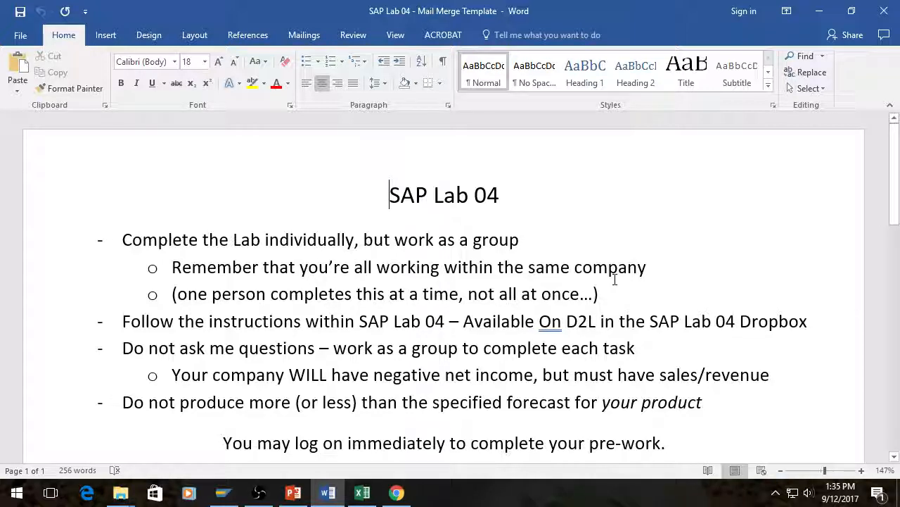
{"action": "scroll", "coordinate": [626, 372], "scroll_direction": "down", "scroll_amount": 5}
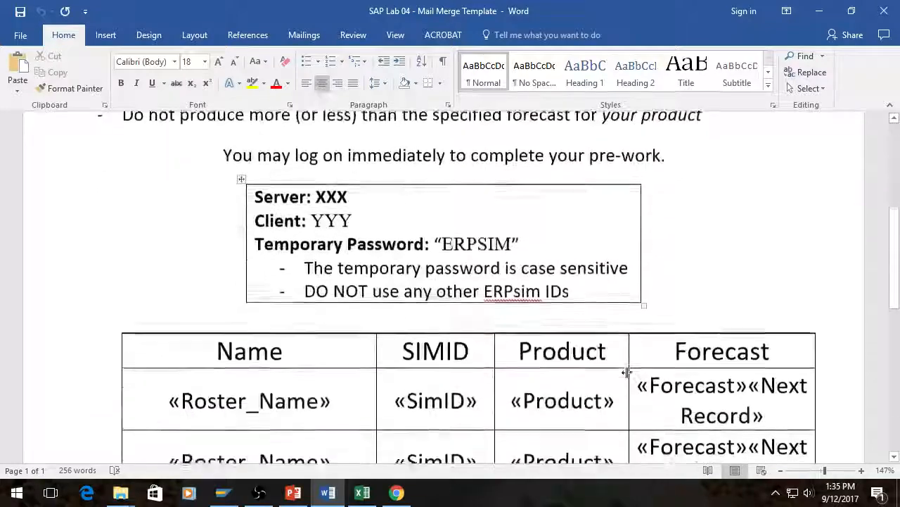
{"action": "scroll", "coordinate": [628, 372], "scroll_direction": "up", "scroll_amount": 5}
{"action": "scroll", "coordinate": [628, 372], "scroll_direction": "down", "scroll_amount": 2}
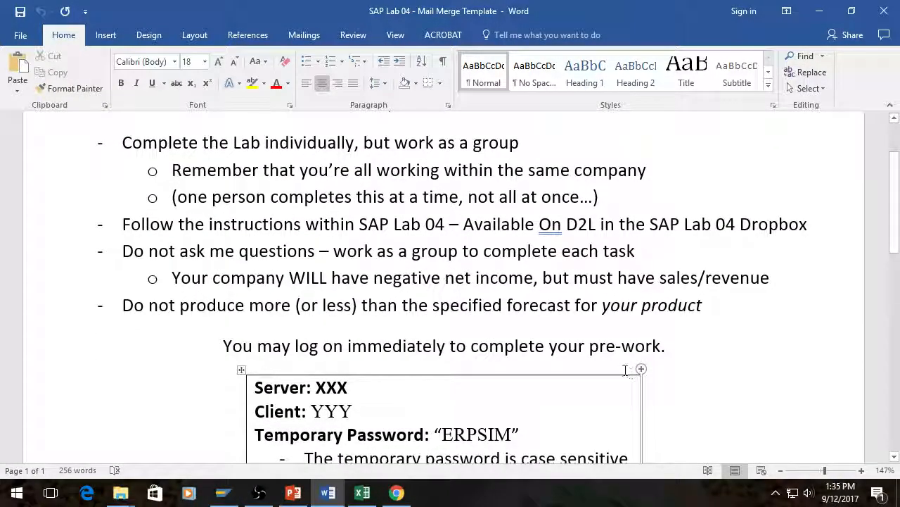
{"action": "scroll", "coordinate": [625, 370], "scroll_direction": "down", "scroll_amount": 5}
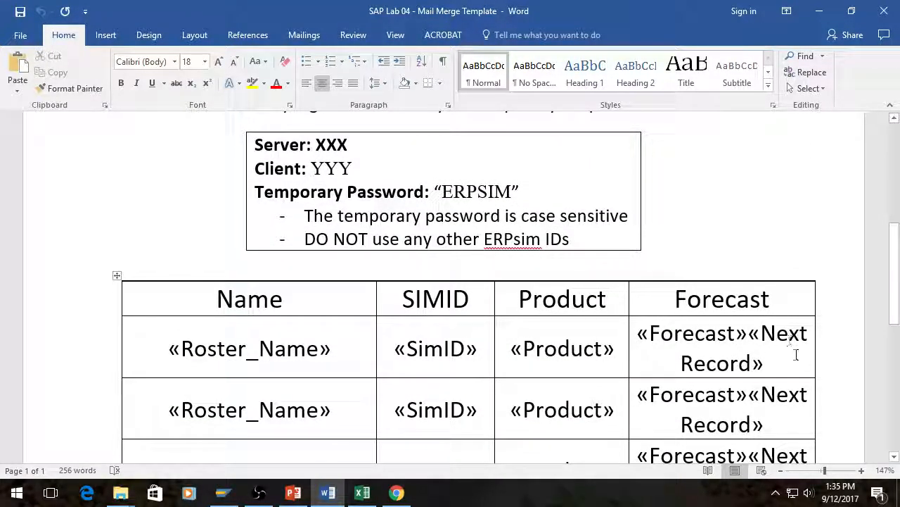
{"action": "scroll", "coordinate": [328, 123], "scroll_direction": "down", "scroll_amount": 4}
{"action": "scroll", "coordinate": [328, 123], "scroll_direction": "up", "scroll_amount": 1}
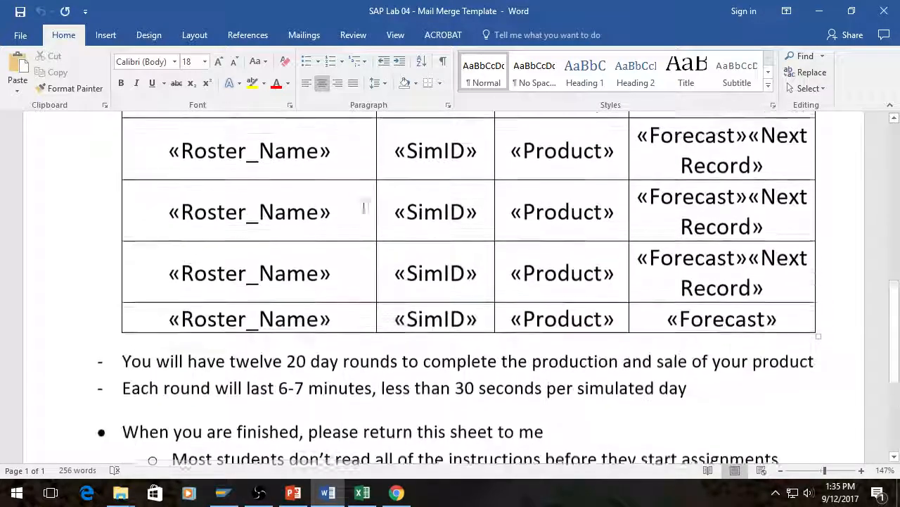
{"action": "scroll", "coordinate": [324, 318], "scroll_direction": "up", "scroll_amount": 7}
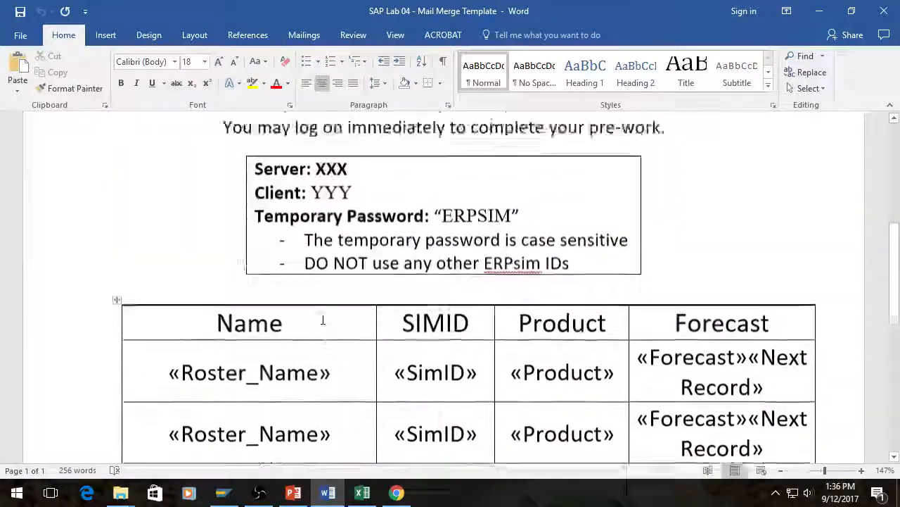
{"action": "scroll", "coordinate": [493, 365], "scroll_direction": "down", "scroll_amount": 1}
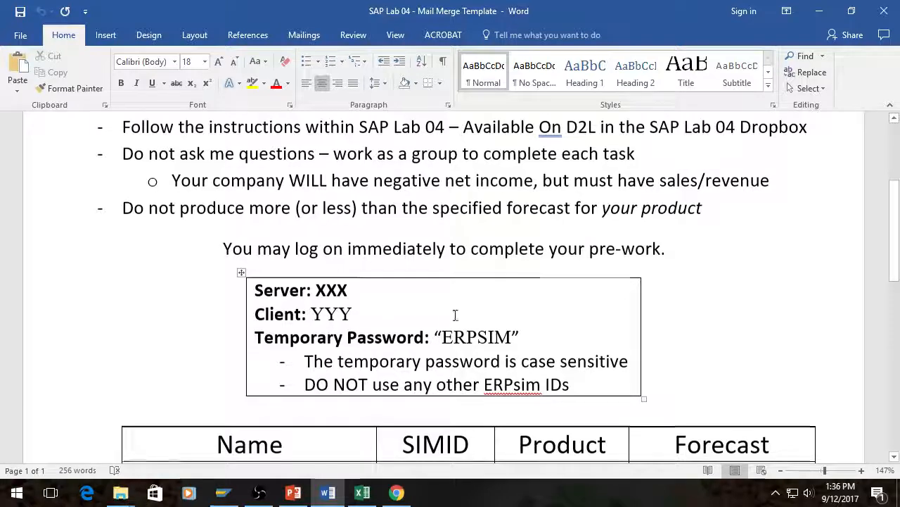
{"action": "scroll", "coordinate": [455, 315], "scroll_direction": "down", "scroll_amount": 3}
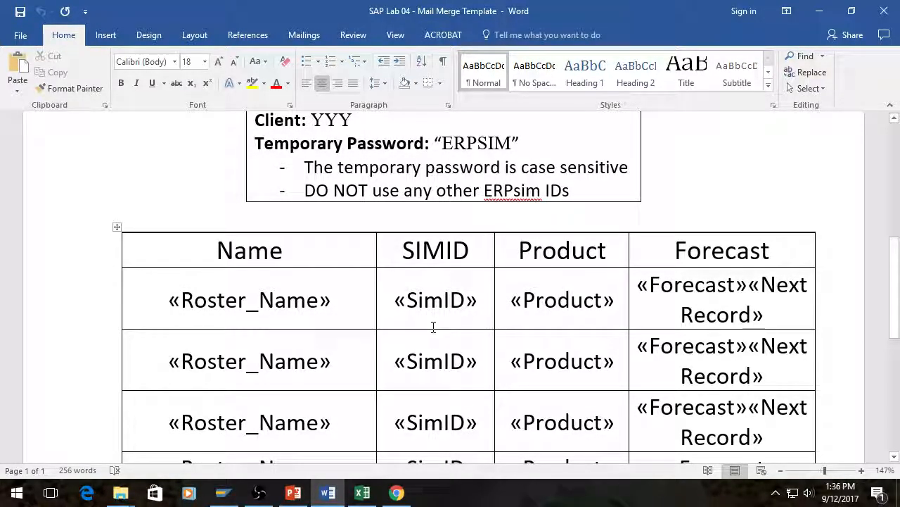
{"action": "scroll", "coordinate": [433, 327], "scroll_direction": "up", "scroll_amount": 5}
{"action": "scroll", "coordinate": [434, 327], "scroll_direction": "down", "scroll_amount": 10}
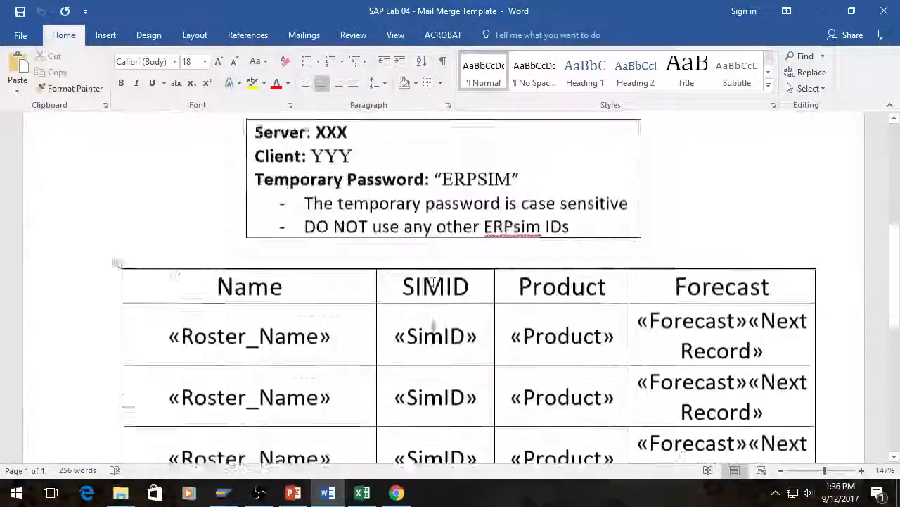
{"action": "scroll", "coordinate": [431, 324], "scroll_direction": "up", "scroll_amount": 10}
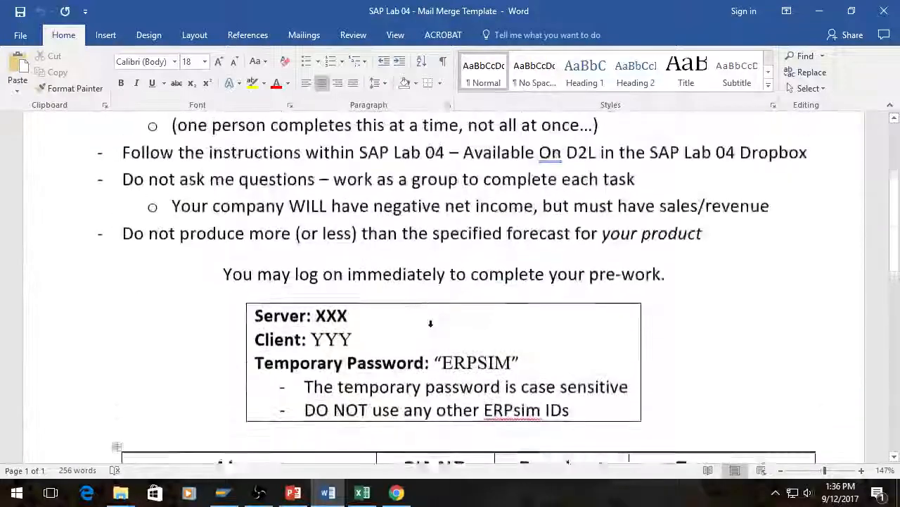
Step: Start a mail merge for the template using the Letters document type
{"action": "left_click", "coordinate": [301, 35]}
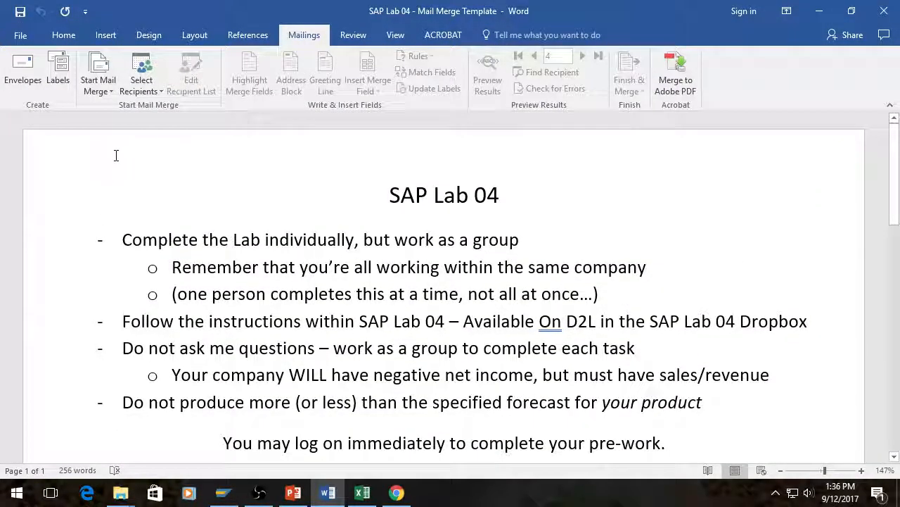
{"action": "left_click", "coordinate": [266, 239]}
{"action": "scroll", "coordinate": [295, 260], "scroll_direction": "down", "scroll_amount": 1}
{"action": "scroll", "coordinate": [321, 275], "scroll_direction": "up", "scroll_amount": 1}
{"action": "left_click", "coordinate": [98, 86]}
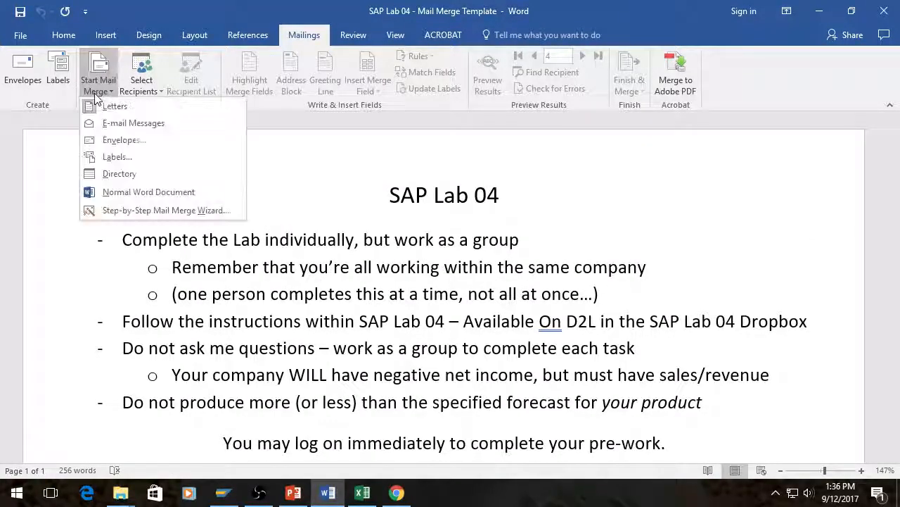
{"action": "left_click", "coordinate": [114, 106]}
{"action": "scroll", "coordinate": [431, 239], "scroll_direction": "down", "scroll_amount": 5}
{"action": "scroll", "coordinate": [430, 243], "scroll_direction": "up", "scroll_amount": 5}
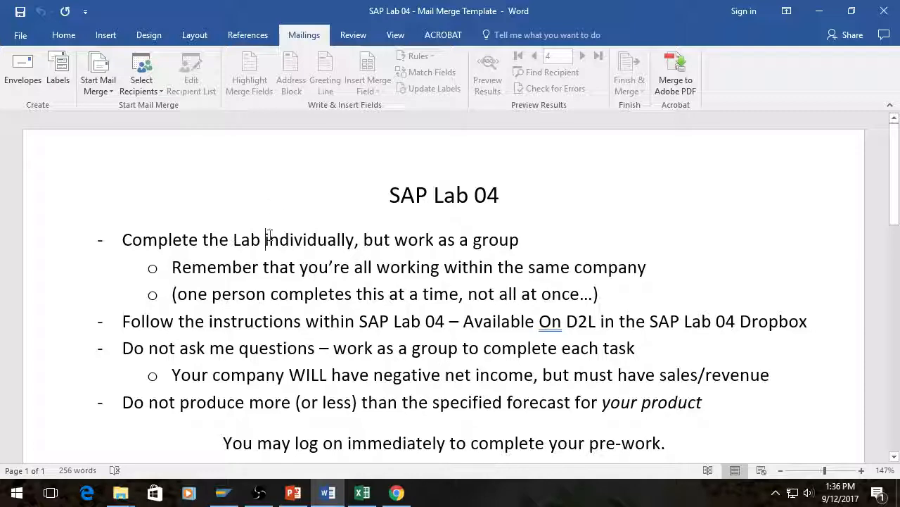
{"action": "scroll", "coordinate": [237, 241], "scroll_direction": "down", "scroll_amount": 3}
{"action": "scroll", "coordinate": [235, 251], "scroll_direction": "up", "scroll_amount": 3}
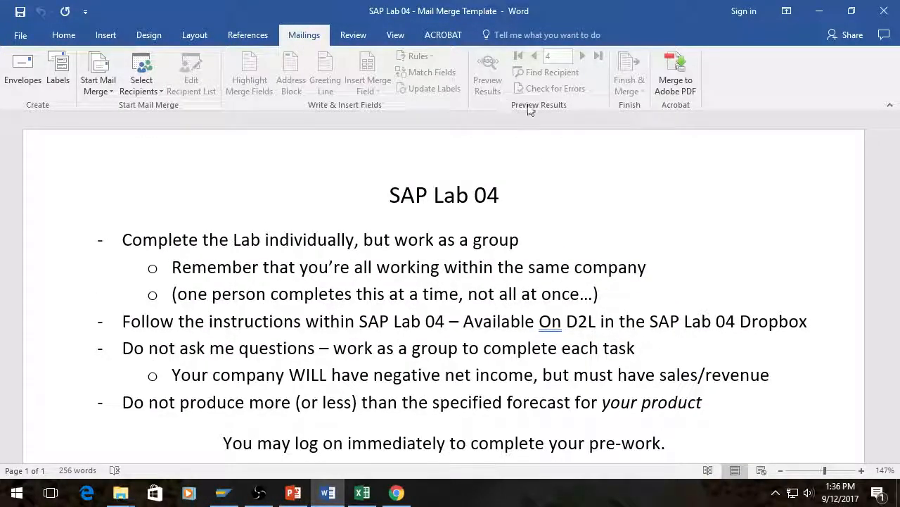
{"action": "left_click", "coordinate": [63, 36]}
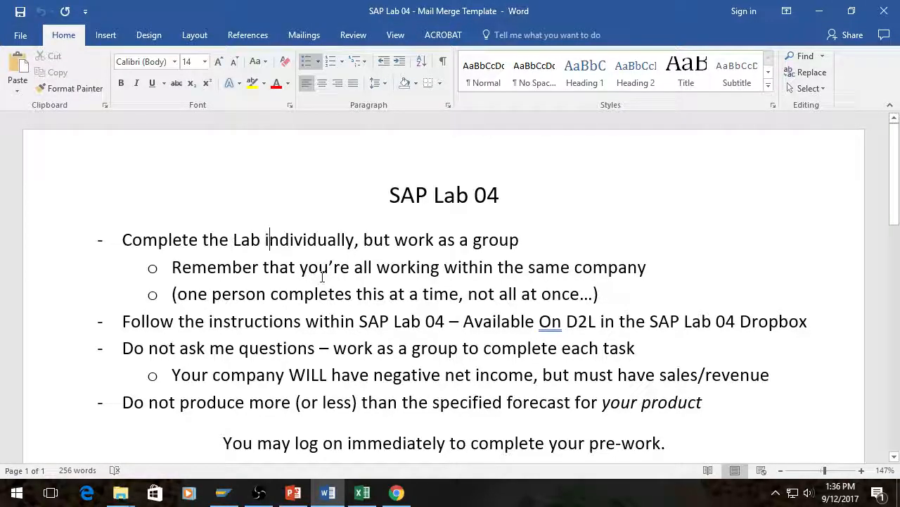
{"action": "scroll", "coordinate": [322, 276], "scroll_direction": "down", "scroll_amount": 7}
{"action": "scroll", "coordinate": [322, 276], "scroll_direction": "up", "scroll_amount": 7}
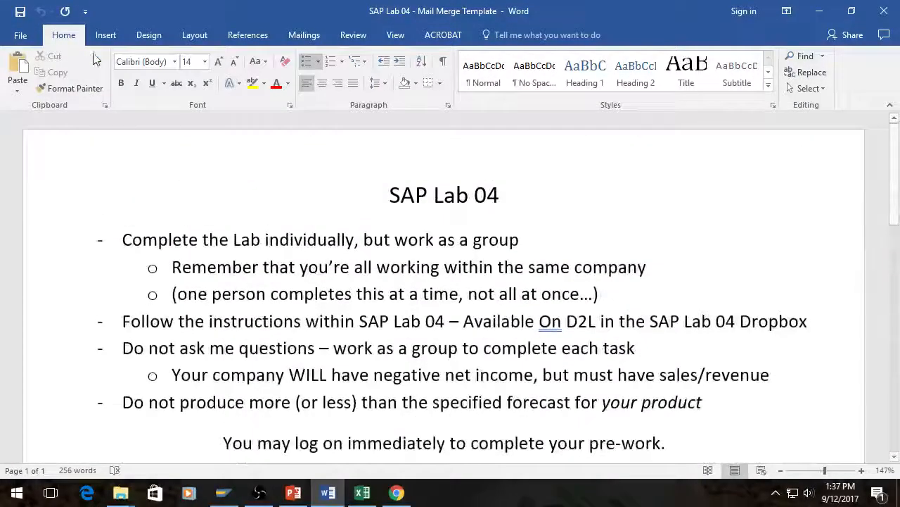
{"action": "left_click", "coordinate": [143, 37]}
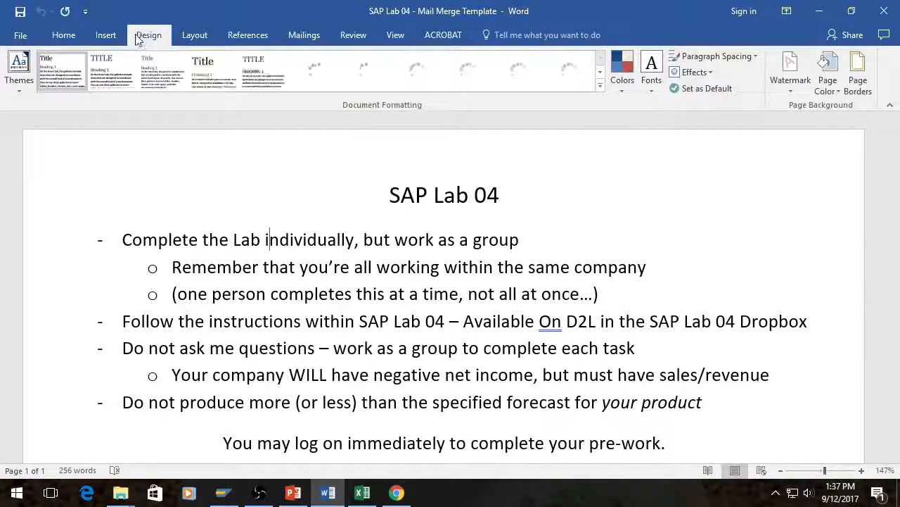
{"action": "left_click", "coordinate": [304, 37]}
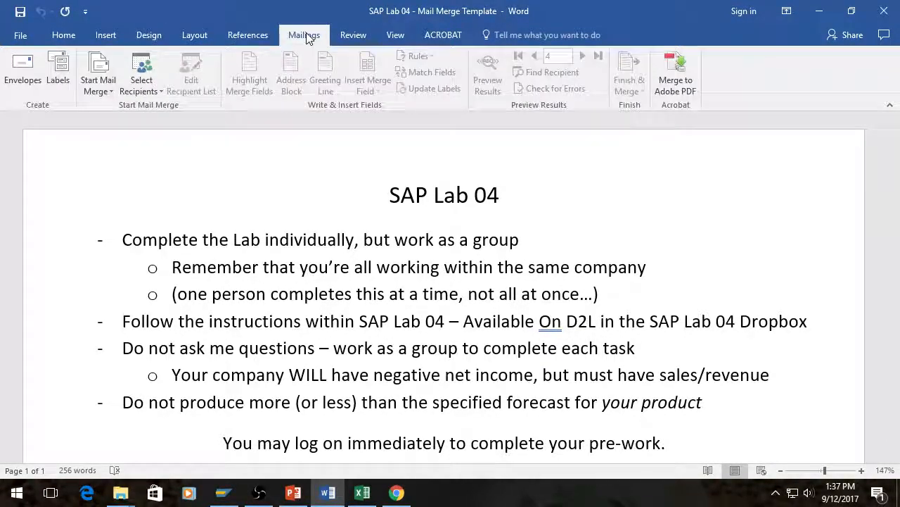
{"action": "left_click", "coordinate": [105, 86]}
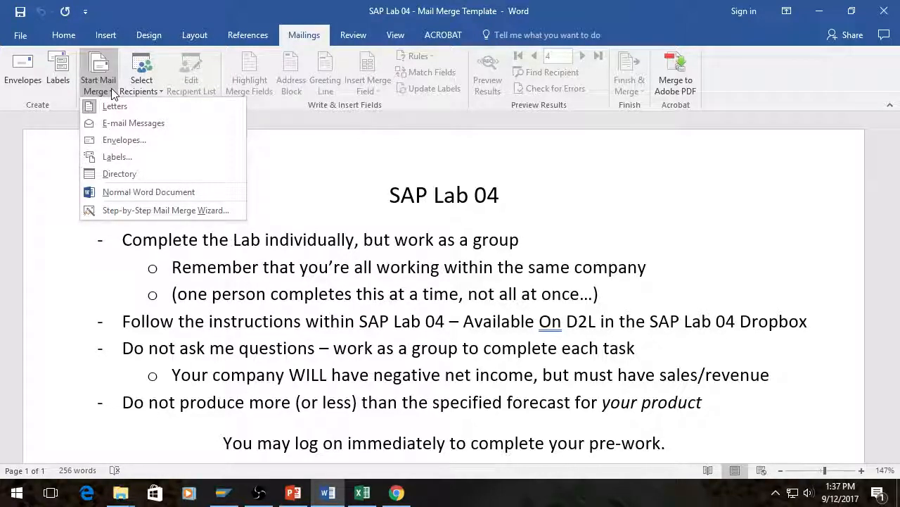
{"action": "left_click", "coordinate": [149, 95]}
{"action": "left_click", "coordinate": [149, 94]}
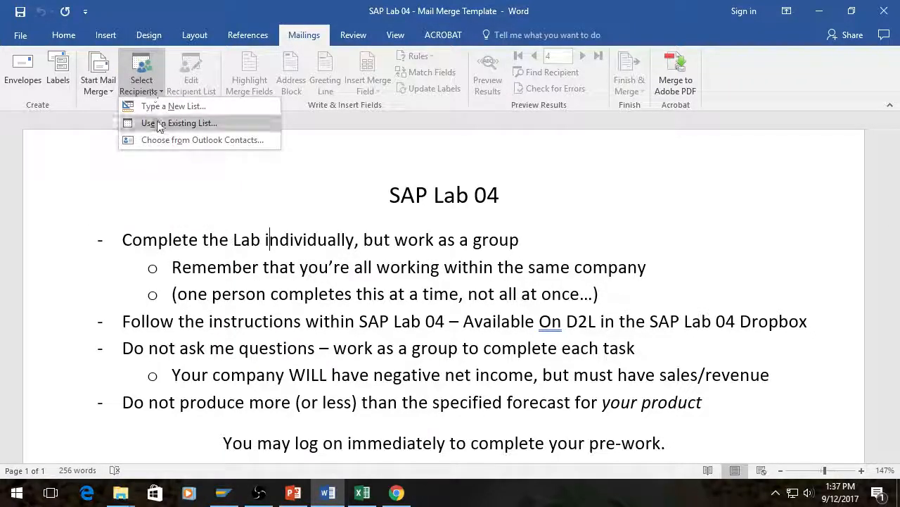
{"action": "left_click", "coordinate": [158, 122]}
{"action": "left_click", "coordinate": [402, 338]}
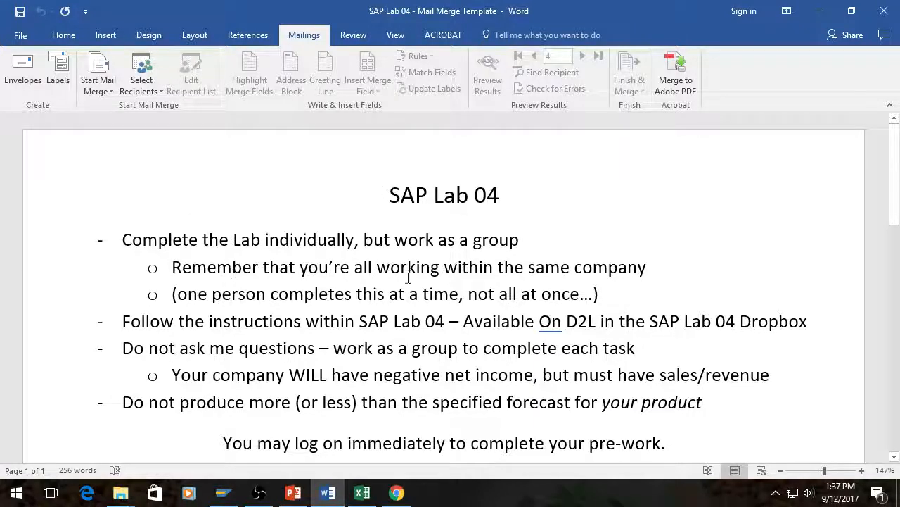
Step: Use the existing workbook Class List - For SAP Lab 04 as the recipient list, with its List for Mail Merge$ table
{"action": "left_click", "coordinate": [158, 96]}
{"action": "left_click", "coordinate": [190, 121]}
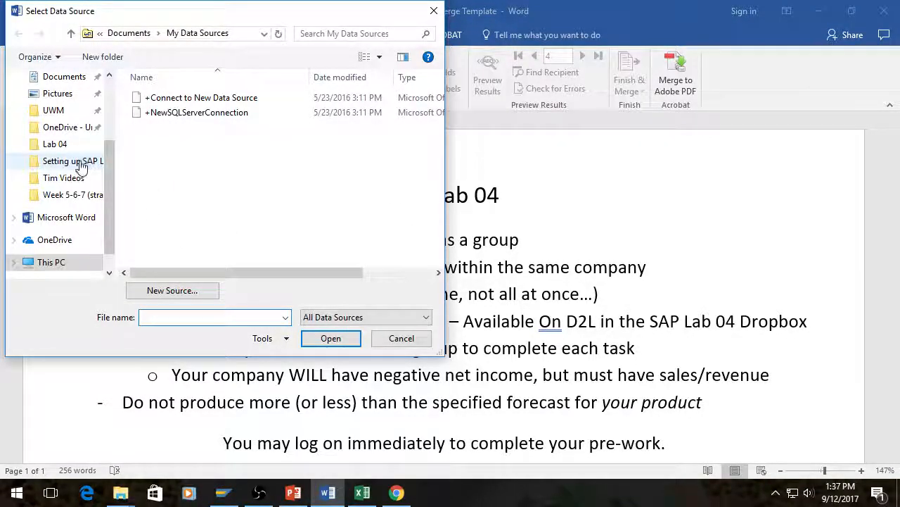
{"action": "left_click", "coordinate": [82, 161]}
{"action": "double_click", "coordinate": [151, 98]}
{"action": "left_click", "coordinate": [197, 98]}
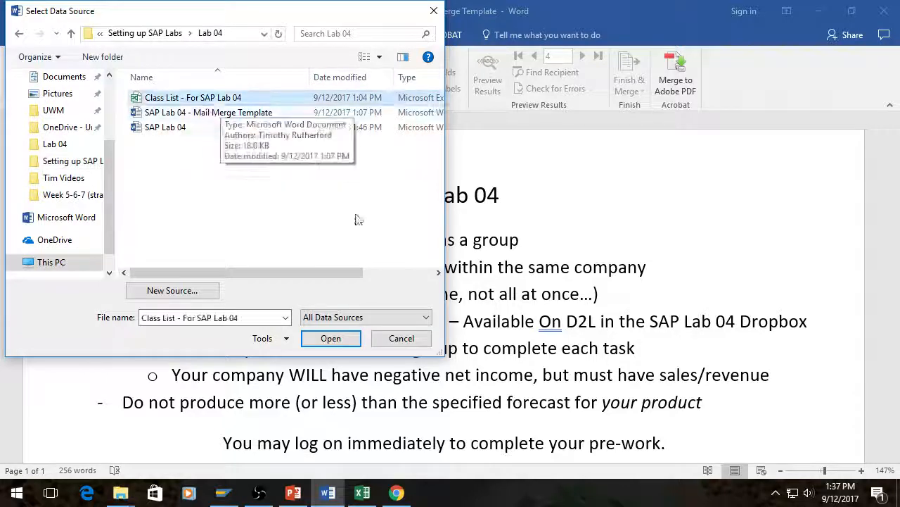
{"action": "left_click", "coordinate": [331, 337]}
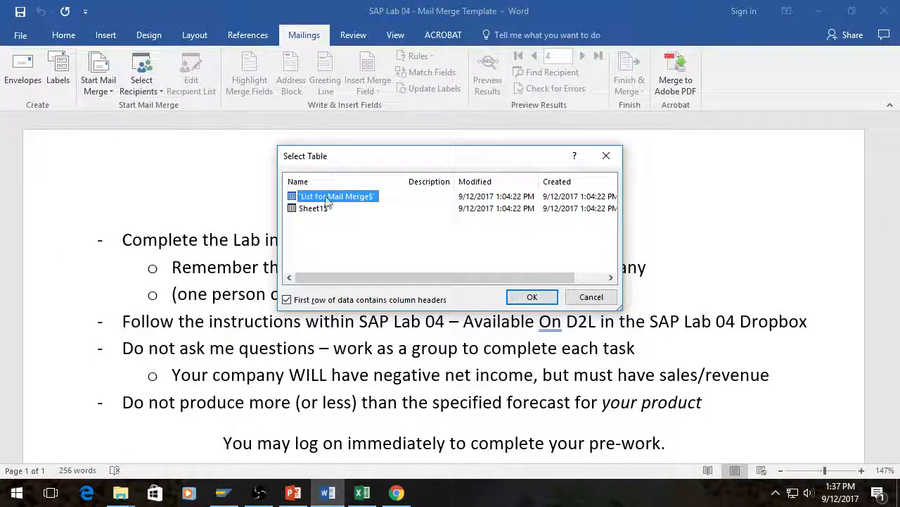
{"action": "left_click", "coordinate": [530, 296]}
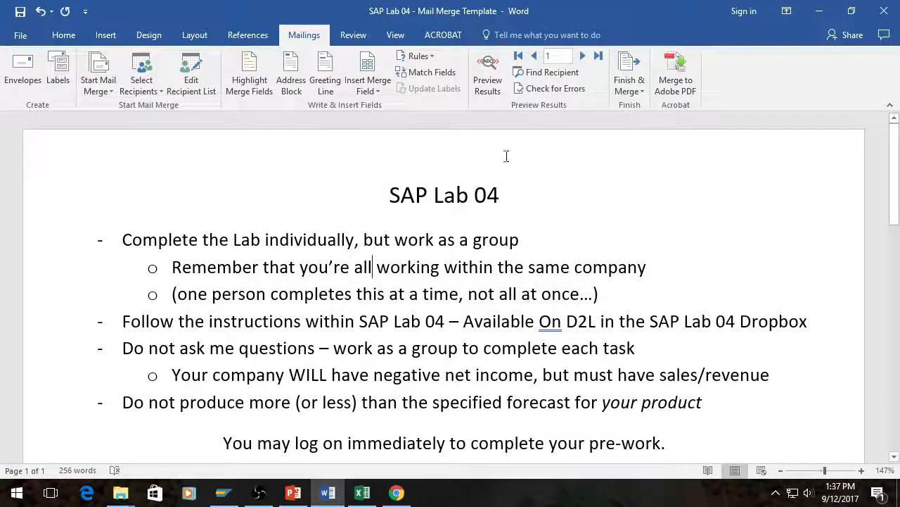
Step: Turn on the merge results preview and check the name, SIMID, product and forecast table for the first record
{"action": "left_click", "coordinate": [486, 71]}
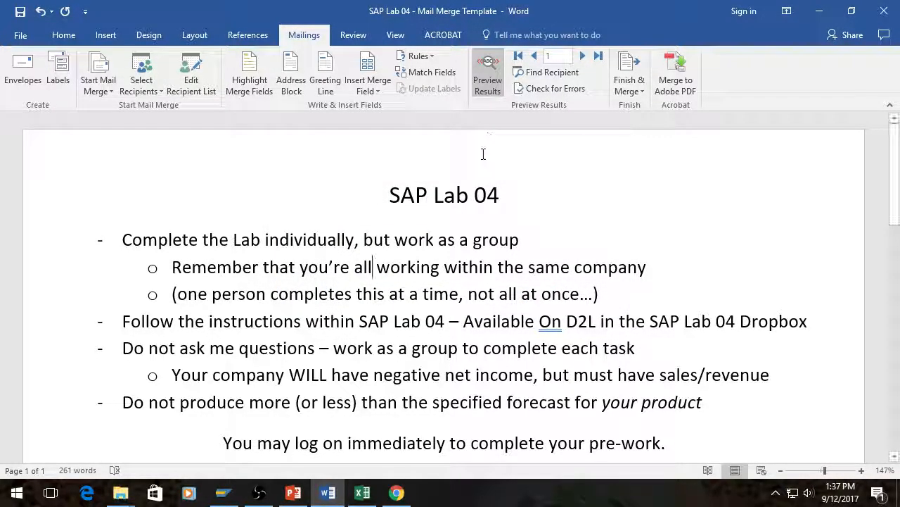
{"action": "scroll", "coordinate": [528, 219], "scroll_direction": "down", "scroll_amount": 4}
{"action": "scroll", "coordinate": [530, 218], "scroll_direction": "down", "scroll_amount": 4}
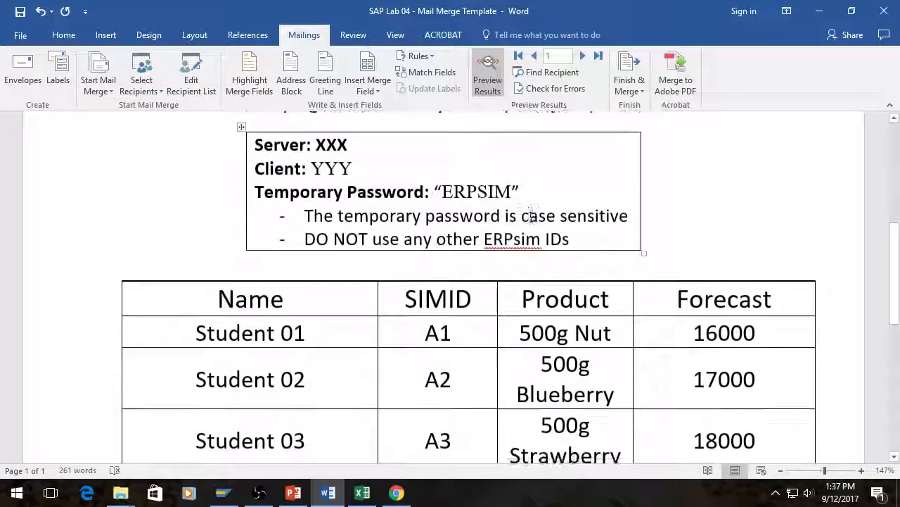
{"action": "scroll", "coordinate": [530, 217], "scroll_direction": "up", "scroll_amount": 2}
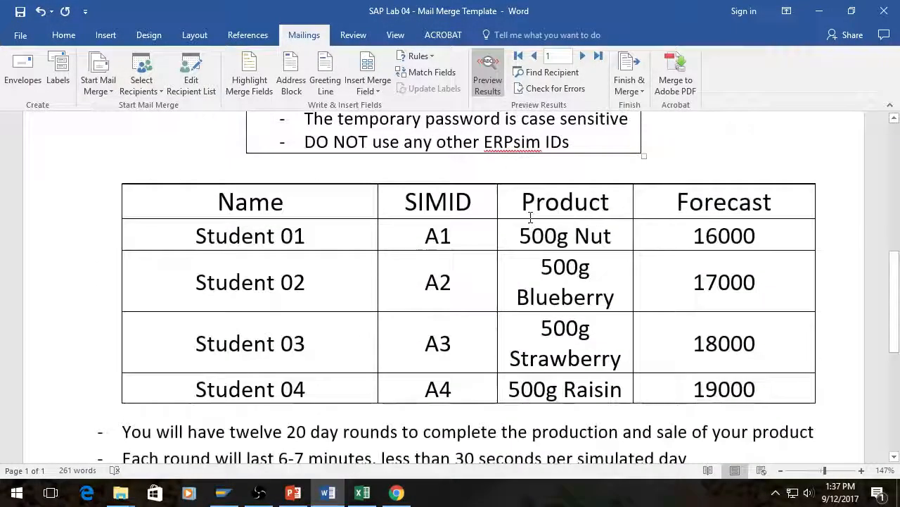
Step: Step the merge preview forward from the first record to record 12, checking the student table along the way
{"action": "left_click", "coordinate": [582, 56]}
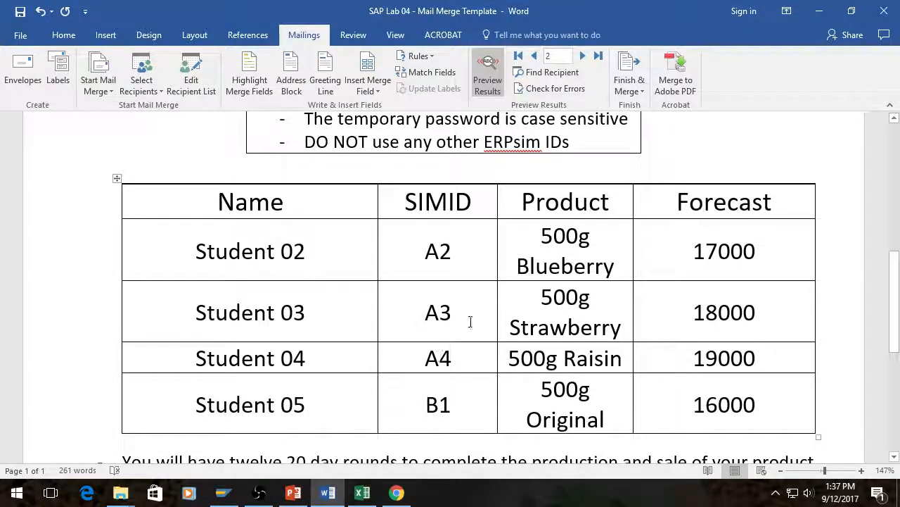
{"action": "scroll", "coordinate": [471, 321], "scroll_direction": "up", "scroll_amount": 5}
{"action": "scroll", "coordinate": [464, 321], "scroll_direction": "down", "scroll_amount": 5}
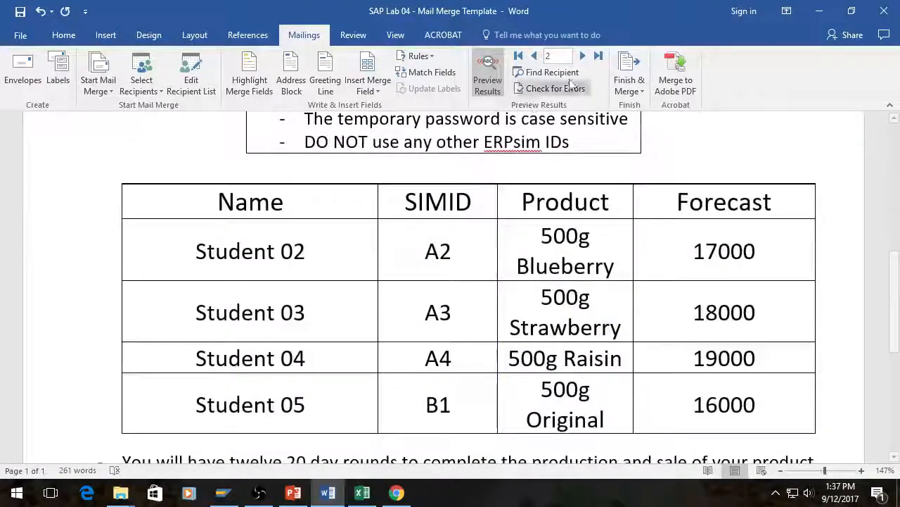
{"action": "left_click", "coordinate": [583, 56]}
{"action": "left_click", "coordinate": [582, 56]}
{"action": "left_click", "coordinate": [583, 56]}
{"action": "left_click", "coordinate": [582, 56]}
{"action": "left_click", "coordinate": [582, 57]}
{"action": "left_click", "coordinate": [582, 57]}
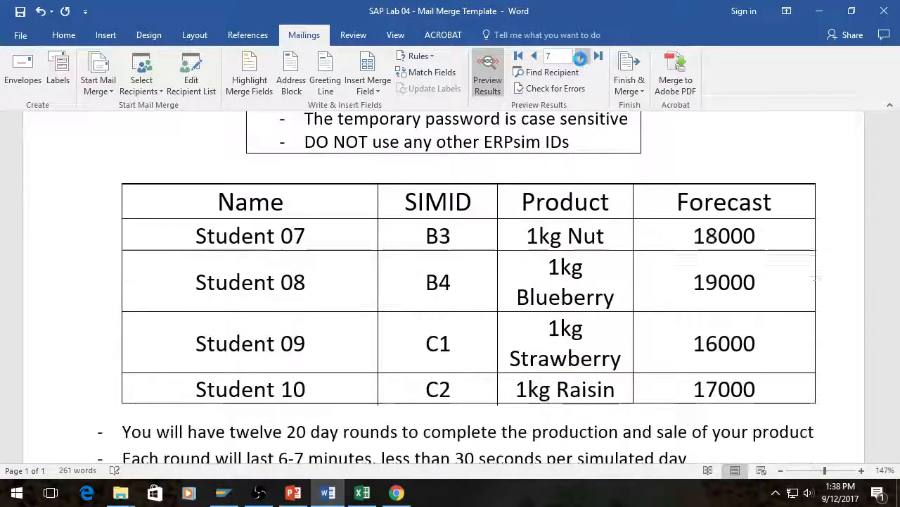
{"action": "left_click", "coordinate": [582, 57]}
{"action": "left_click", "coordinate": [582, 56]}
{"action": "left_click", "coordinate": [582, 57]}
{"action": "left_click", "coordinate": [582, 57]}
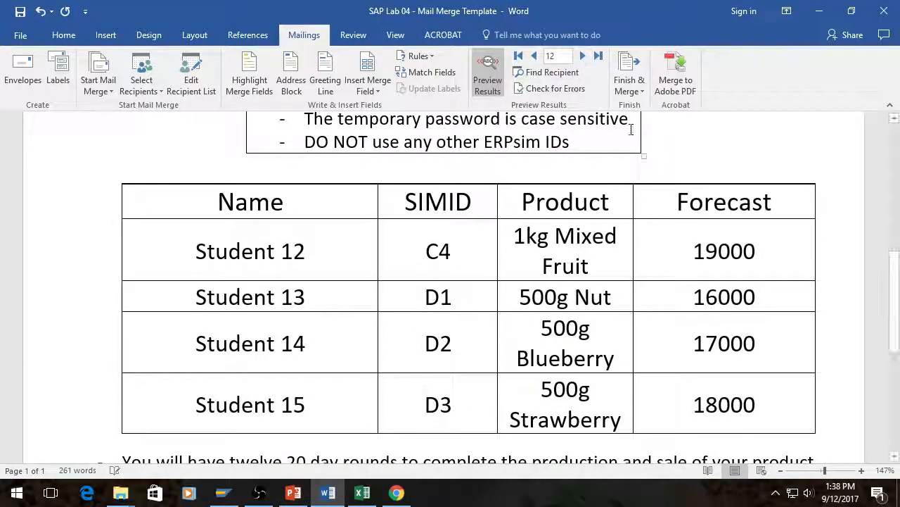
Step: Finish the mail merge by merging all records into a new document of individual letters
{"action": "left_click", "coordinate": [639, 87]}
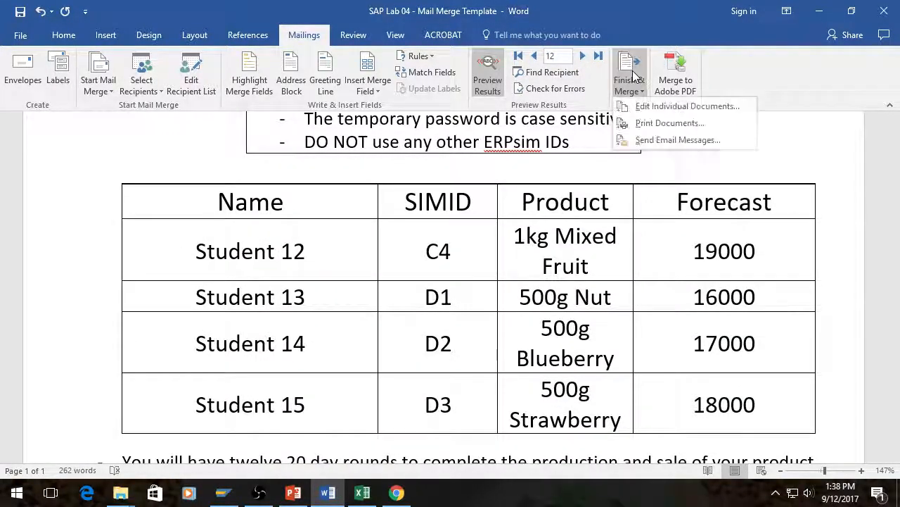
{"action": "left_click", "coordinate": [659, 108]}
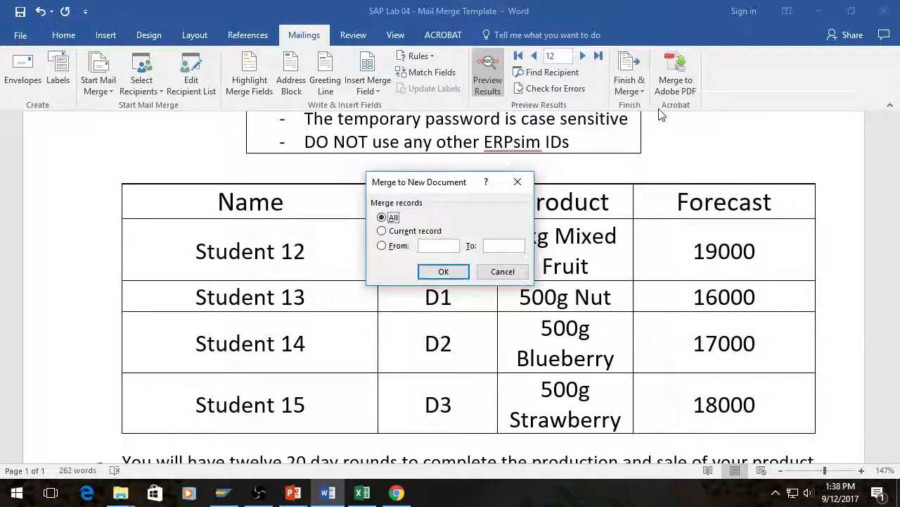
{"action": "left_click", "coordinate": [441, 275]}
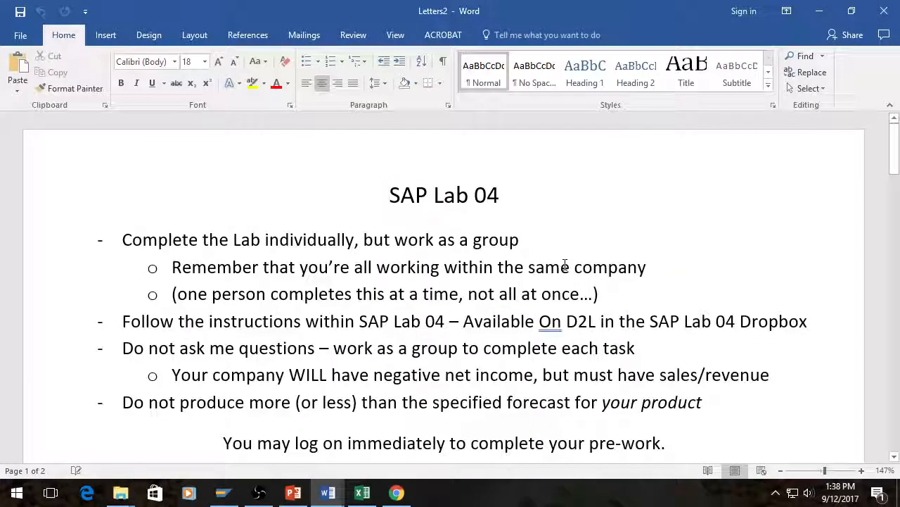
Step: Look through the pages of the merged letters document and return to its beginning
{"action": "scroll", "coordinate": [565, 232], "scroll_direction": "down", "scroll_amount": 9}
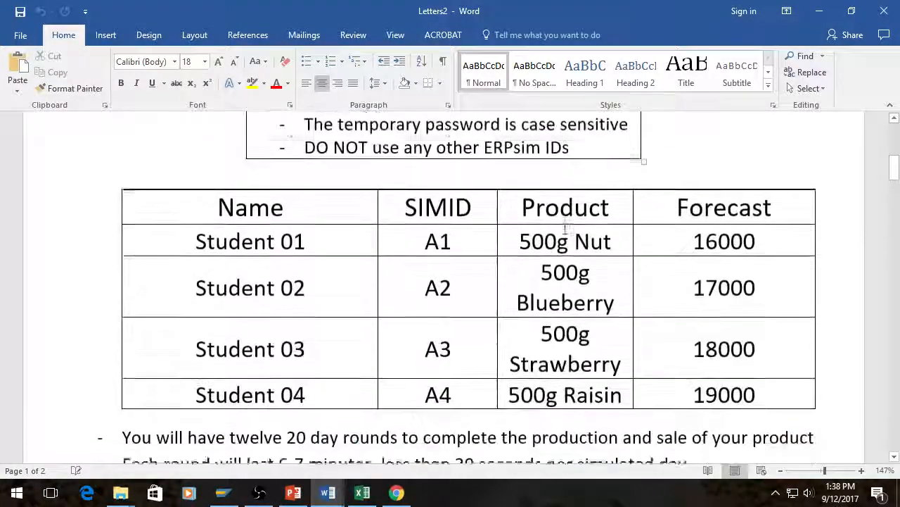
{"action": "scroll", "coordinate": [565, 229], "scroll_direction": "down", "scroll_amount": 2}
{"action": "scroll", "coordinate": [436, 363], "scroll_direction": "down", "scroll_amount": 15}
{"action": "scroll", "coordinate": [510, 295], "scroll_direction": "down", "scroll_amount": 15}
{"action": "scroll", "coordinate": [545, 303], "scroll_direction": "down", "scroll_amount": 15}
{"action": "scroll", "coordinate": [545, 299], "scroll_direction": "down", "scroll_amount": 10}
{"action": "scroll", "coordinate": [545, 299], "scroll_direction": "up", "scroll_amount": 6}
{"action": "scroll", "coordinate": [544, 297], "scroll_direction": "down", "scroll_amount": 3}
{"action": "scroll", "coordinate": [544, 297], "scroll_direction": "up", "scroll_amount": 3}
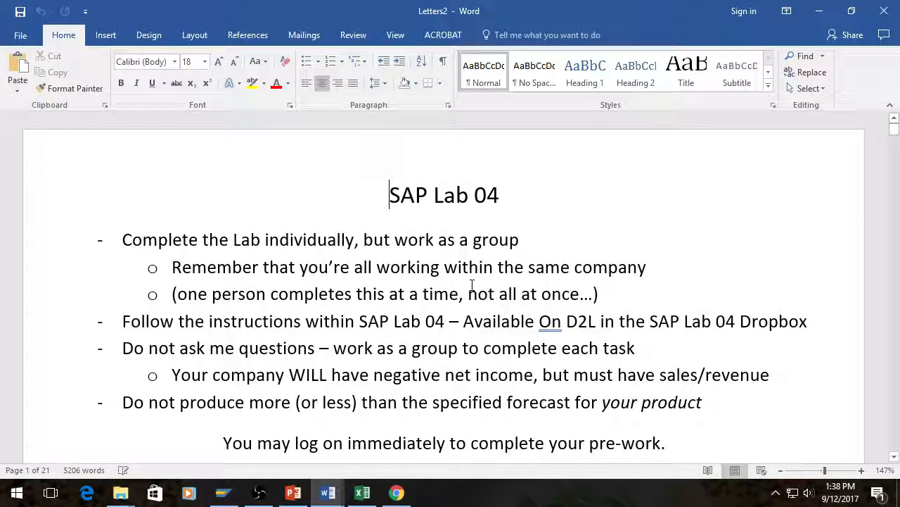
Step: Review the first handout's instructions, server and client login box, student product and forecast table, and closing notes
{"action": "scroll", "coordinate": [577, 303], "scroll_direction": "down", "scroll_amount": 8}
{"action": "scroll", "coordinate": [580, 299], "scroll_direction": "down", "scroll_amount": 2}
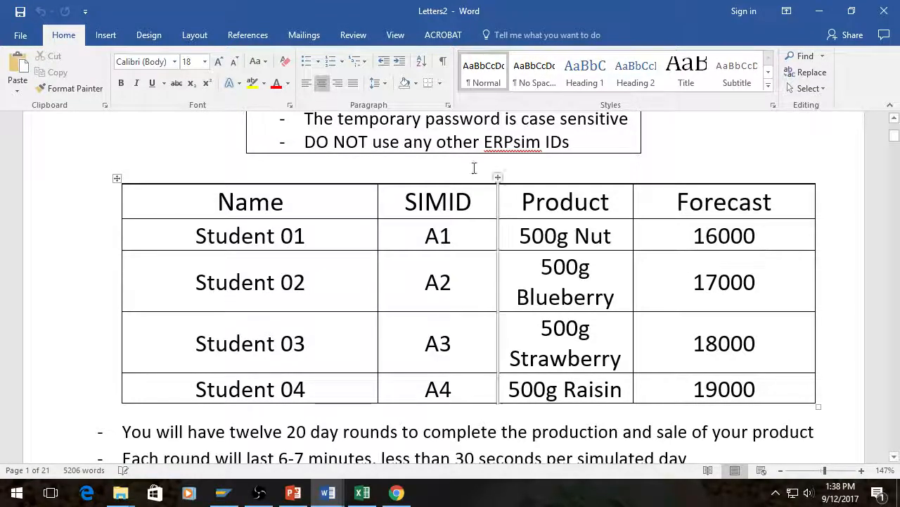
{"action": "scroll", "coordinate": [473, 152], "scroll_direction": "up", "scroll_amount": 3}
{"action": "scroll", "coordinate": [473, 146], "scroll_direction": "up", "scroll_amount": 6}
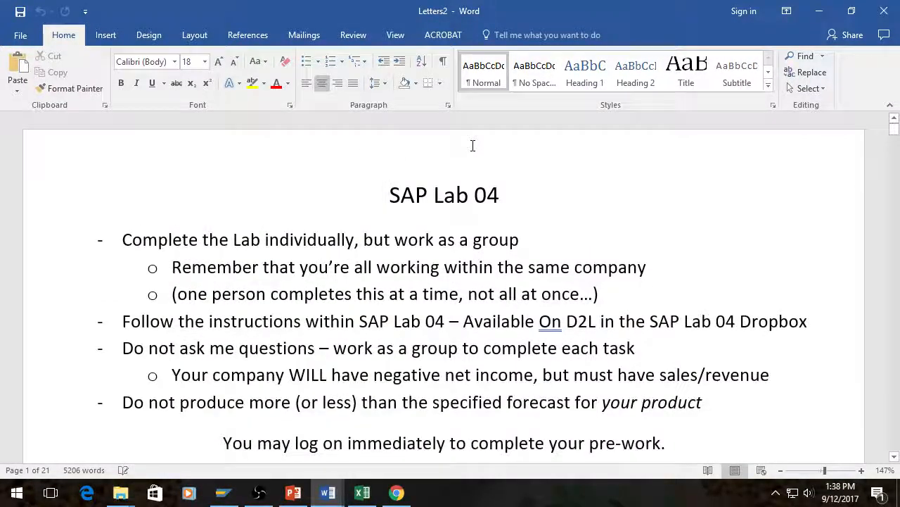
{"action": "scroll", "coordinate": [382, 332], "scroll_direction": "down", "scroll_amount": 5}
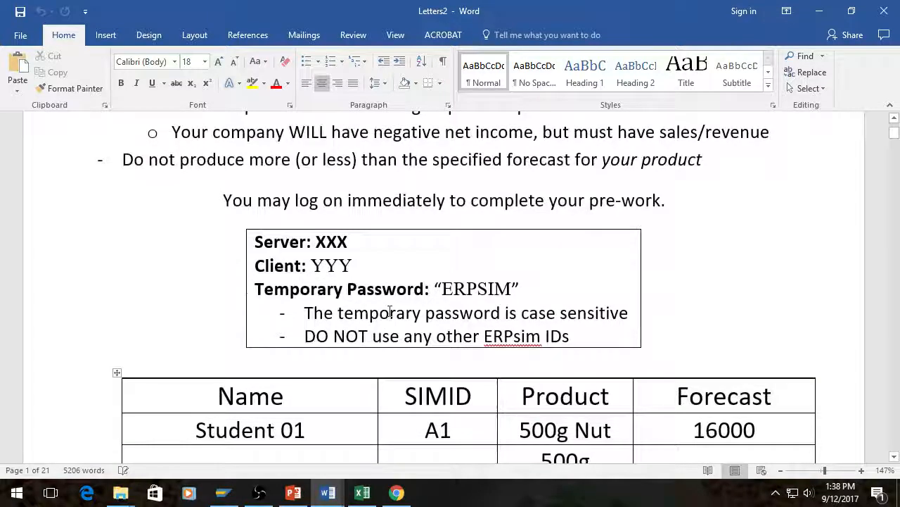
{"action": "scroll", "coordinate": [386, 310], "scroll_direction": "down", "scroll_amount": 1}
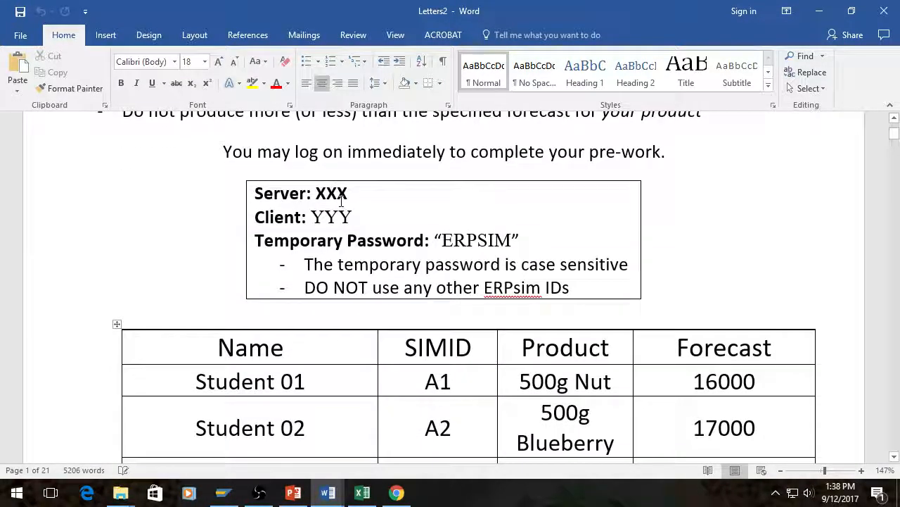
{"action": "scroll", "coordinate": [247, 297], "scroll_direction": "down", "scroll_amount": 2}
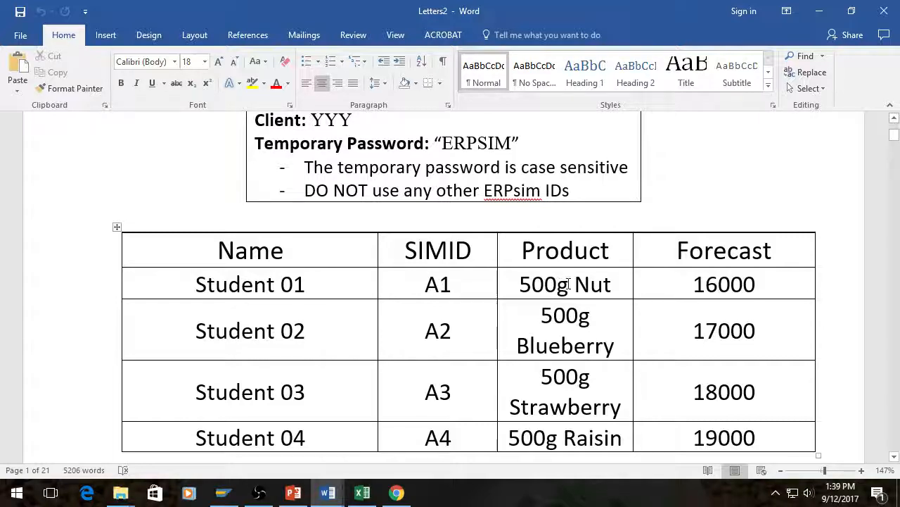
{"action": "scroll", "coordinate": [568, 283], "scroll_direction": "down", "scroll_amount": 1}
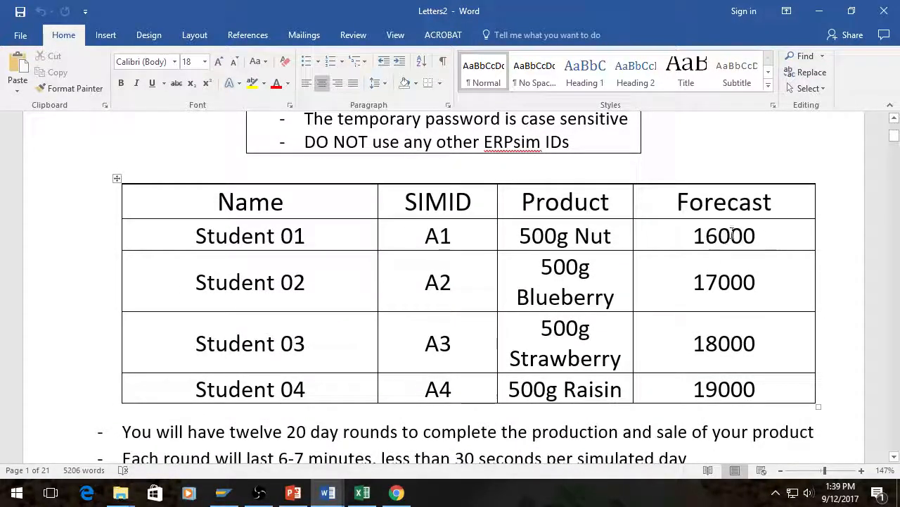
{"action": "scroll", "coordinate": [711, 232], "scroll_direction": "down", "scroll_amount": 1}
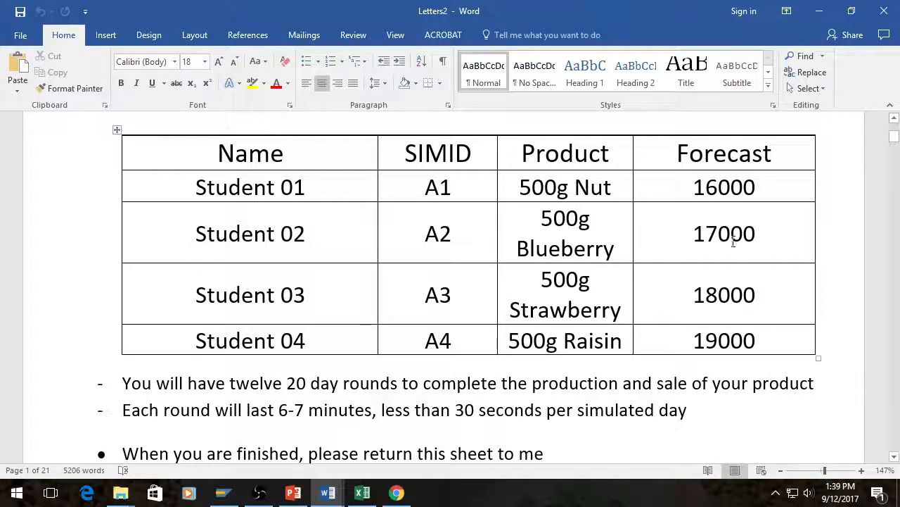
{"action": "scroll", "coordinate": [134, 207], "scroll_direction": "up", "scroll_amount": 5}
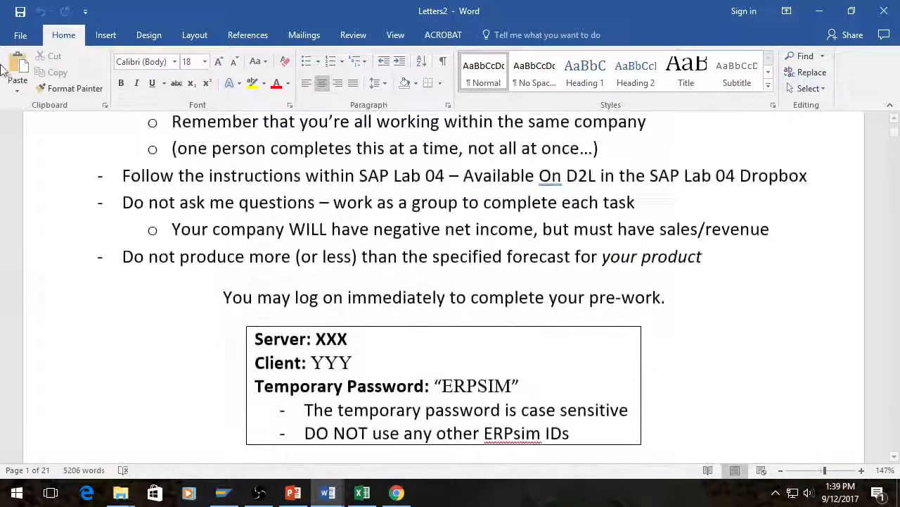
Step: Close the merged letters document and the mail merge template without saving either one
{"action": "left_click", "coordinate": [20, 35]}
{"action": "left_click", "coordinate": [38, 318]}
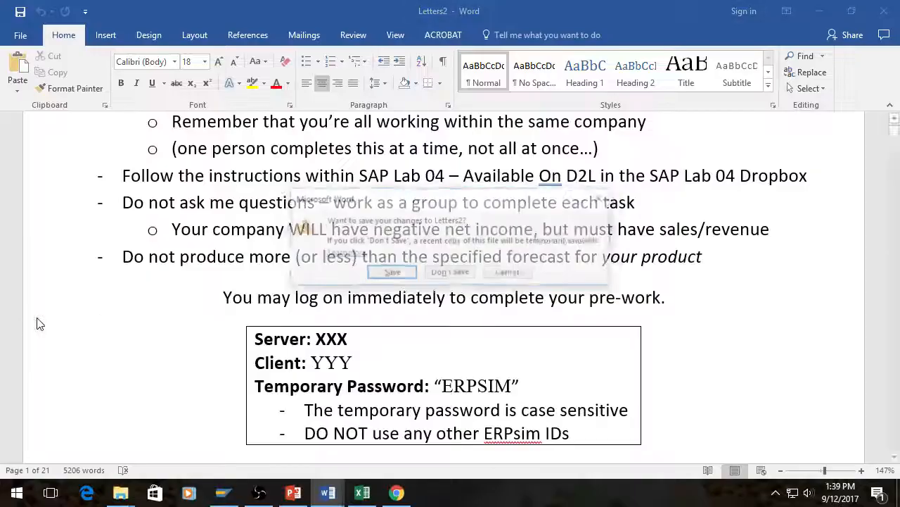
{"action": "left_click", "coordinate": [450, 273]}
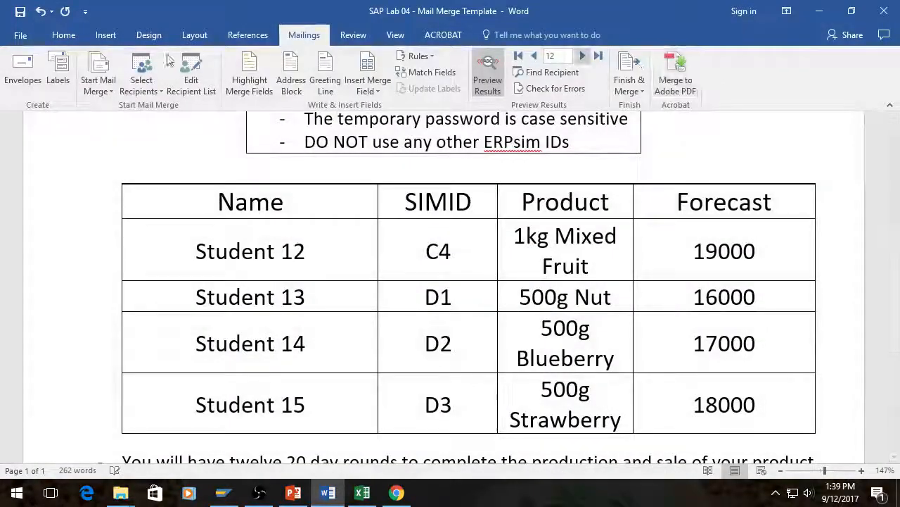
{"action": "left_click", "coordinate": [17, 36]}
{"action": "left_click", "coordinate": [28, 319]}
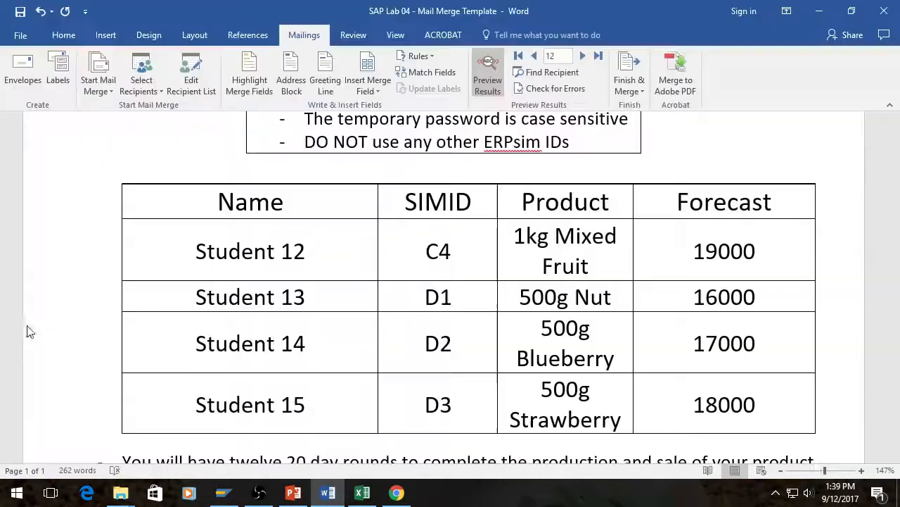
{"action": "left_click", "coordinate": [448, 263]}
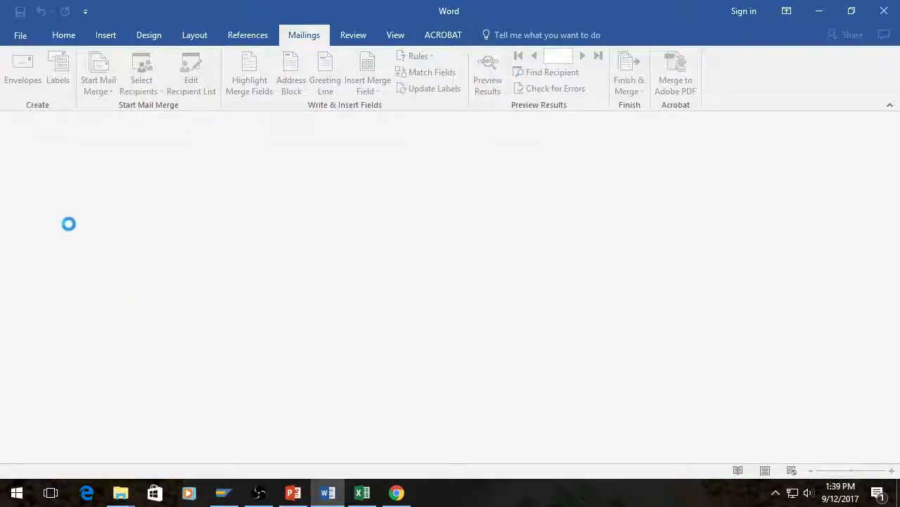
Step: Open the SAP Lab 04 Word document from the Lab 04 folder inside Setting up SAP Labs
{"action": "left_click", "coordinate": [120, 493]}
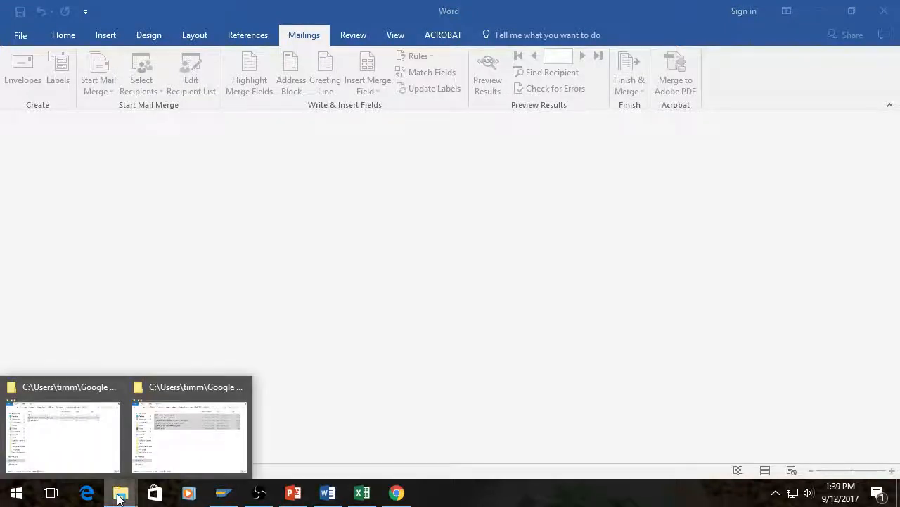
{"action": "left_click", "coordinate": [124, 466]}
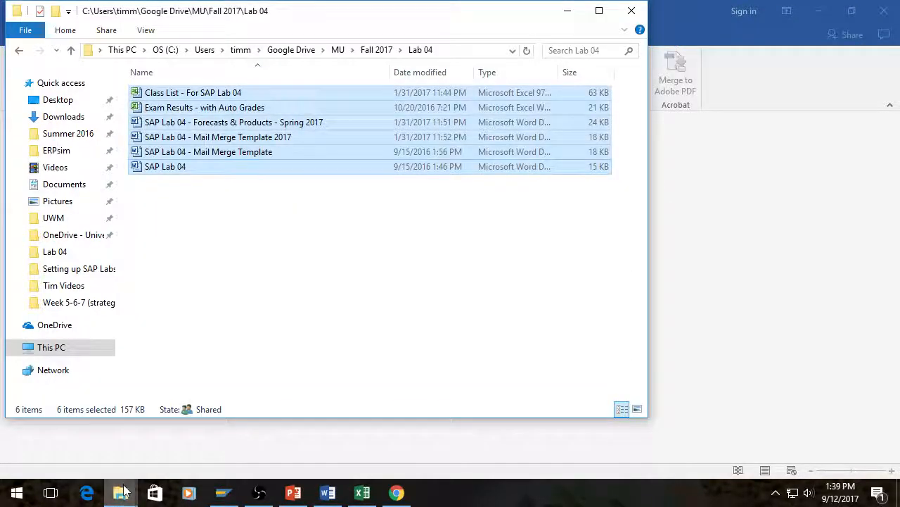
{"action": "left_click", "coordinate": [190, 437]}
{"action": "double_click", "coordinate": [458, 132]}
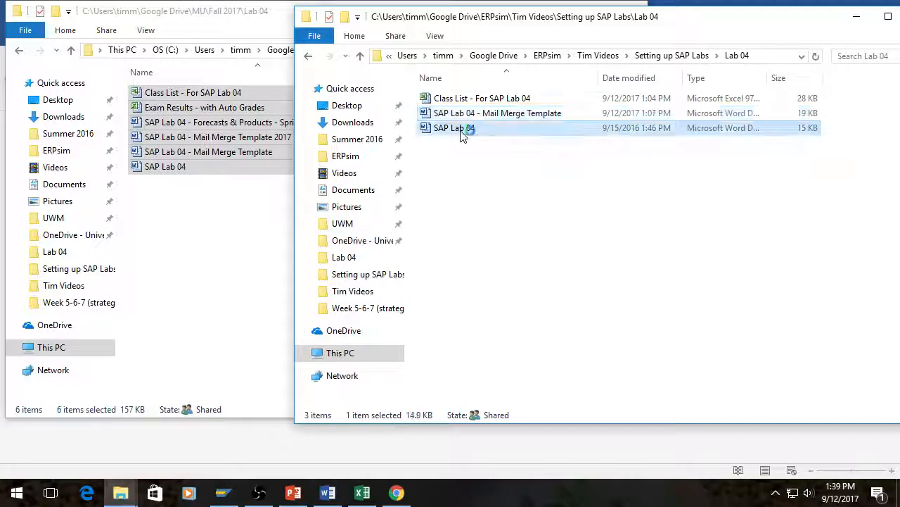
Step: Review the lab's instructions, objective, grading deductions table, screen shot requirements and questions 1 to 4 on the first page
{"action": "scroll", "coordinate": [439, 291], "scroll_direction": "down", "scroll_amount": 3}
{"action": "scroll", "coordinate": [395, 272], "scroll_direction": "up", "scroll_amount": 1}
{"action": "scroll", "coordinate": [396, 272], "scroll_direction": "up", "scroll_amount": 1}
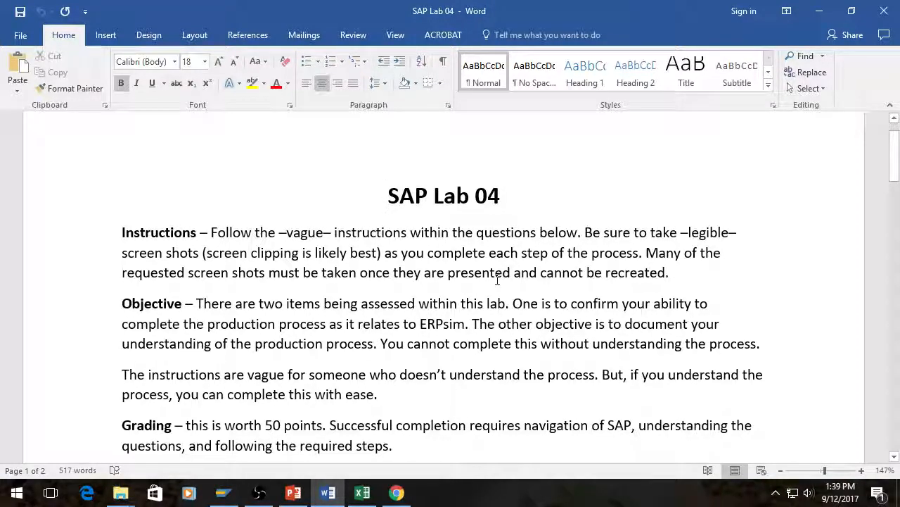
{"action": "scroll", "coordinate": [499, 280], "scroll_direction": "down", "scroll_amount": 1}
{"action": "scroll", "coordinate": [501, 280], "scroll_direction": "down", "scroll_amount": 4}
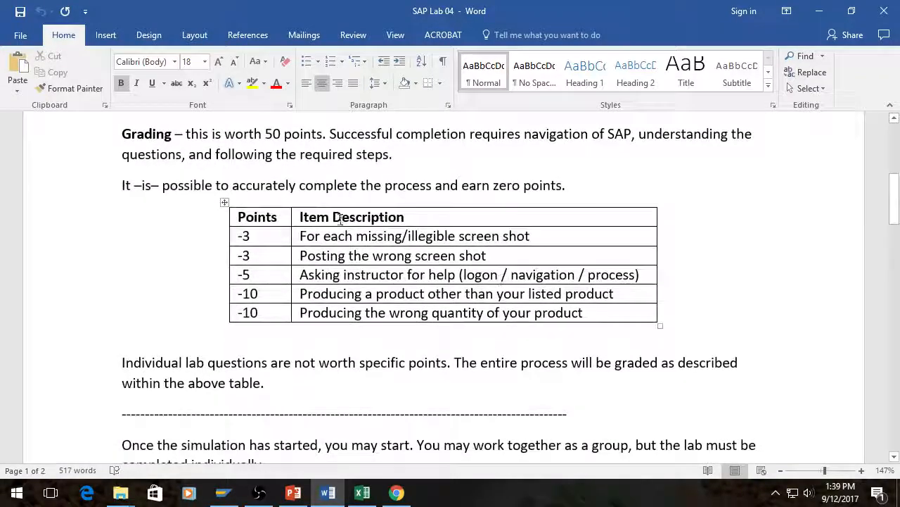
{"action": "scroll", "coordinate": [295, 206], "scroll_direction": "up", "scroll_amount": 1}
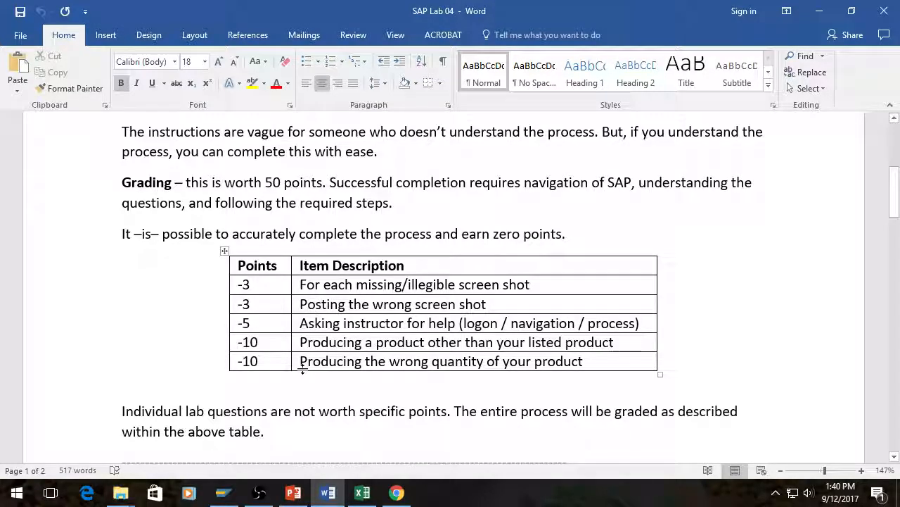
{"action": "scroll", "coordinate": [304, 370], "scroll_direction": "down", "scroll_amount": 1}
{"action": "scroll", "coordinate": [304, 369], "scroll_direction": "down", "scroll_amount": 1}
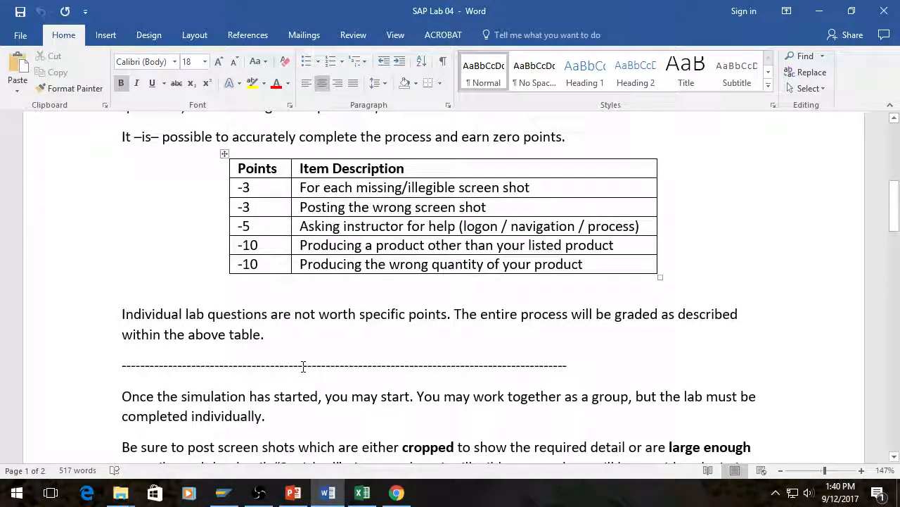
{"action": "scroll", "coordinate": [304, 365], "scroll_direction": "down", "scroll_amount": 3}
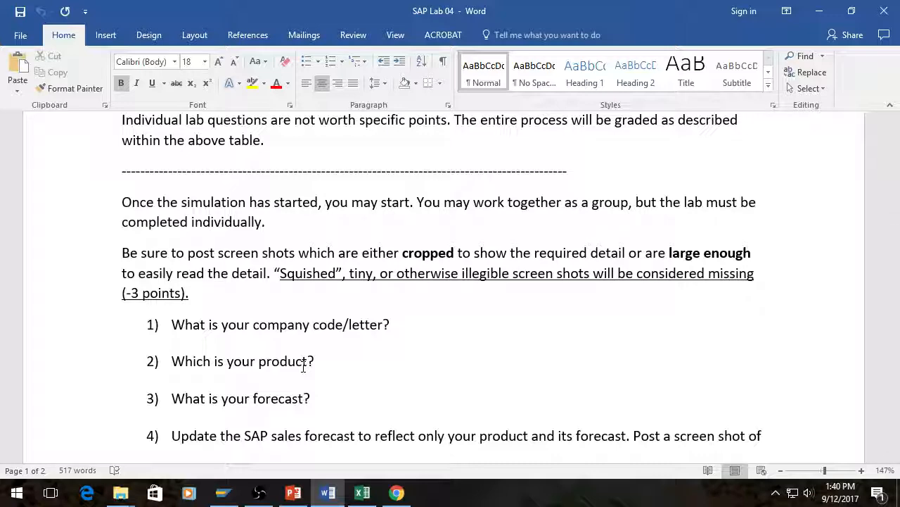
{"action": "scroll", "coordinate": [303, 338], "scroll_direction": "down", "scroll_amount": 3}
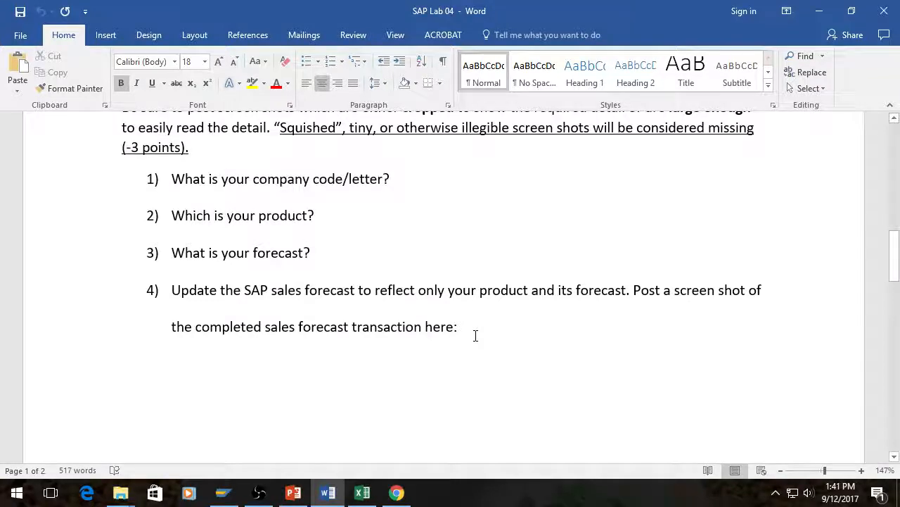
{"action": "scroll", "coordinate": [476, 336], "scroll_direction": "down", "scroll_amount": 4}
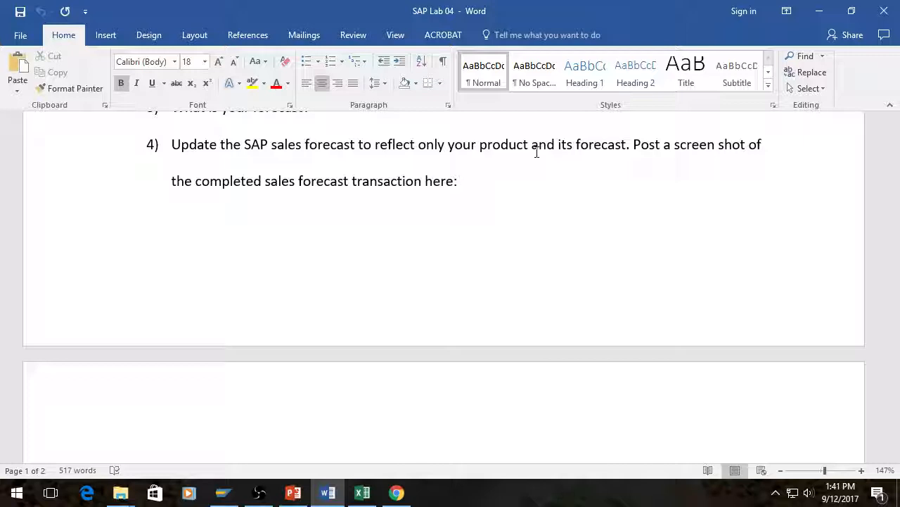
Step: Examine the legibility note and questions 5 to 10 on the second page, return to the document's beginning and skim through it again
{"action": "scroll", "coordinate": [520, 176], "scroll_direction": "down", "scroll_amount": 3}
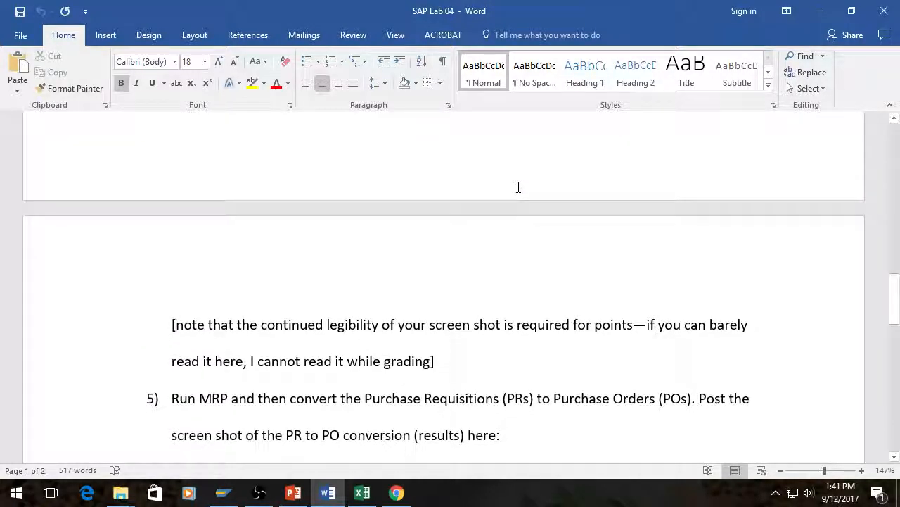
{"action": "scroll", "coordinate": [518, 187], "scroll_direction": "down", "scroll_amount": 4}
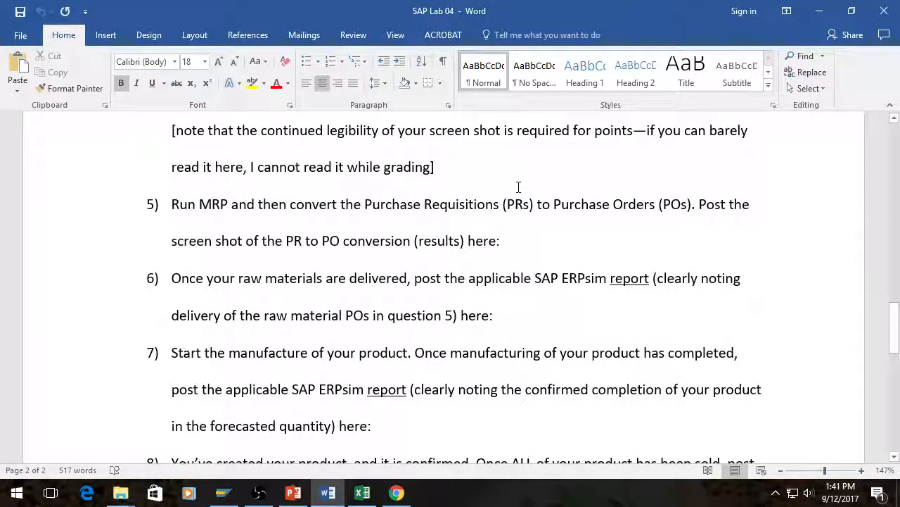
{"action": "scroll", "coordinate": [601, 264], "scroll_direction": "down", "scroll_amount": 1}
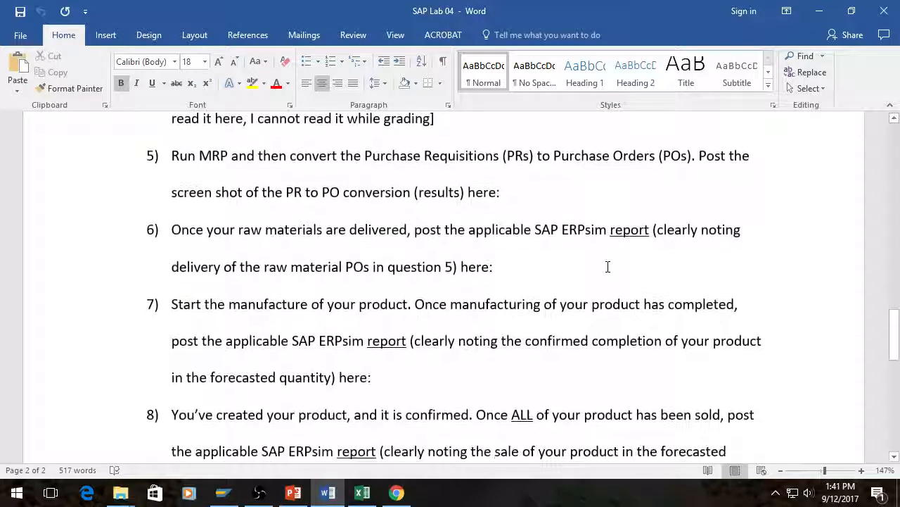
{"action": "scroll", "coordinate": [246, 223], "scroll_direction": "up", "scroll_amount": 2}
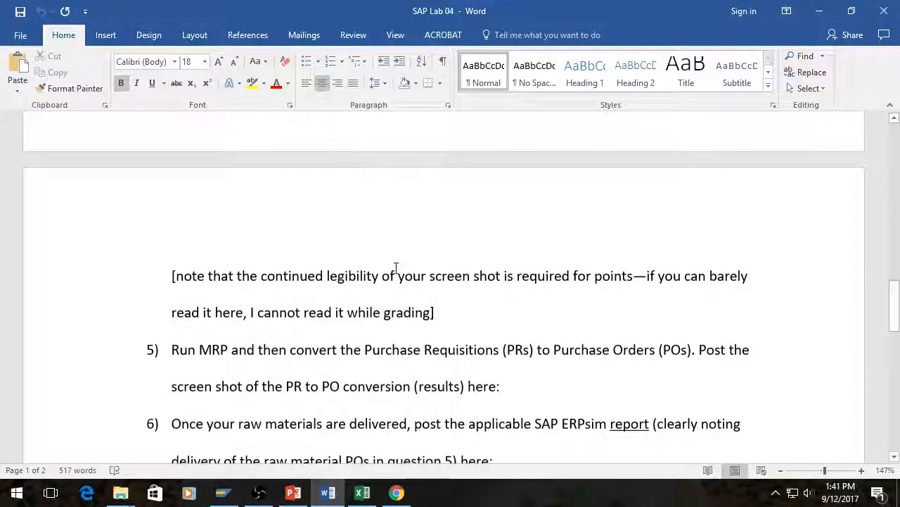
{"action": "scroll", "coordinate": [382, 257], "scroll_direction": "down", "scroll_amount": 2}
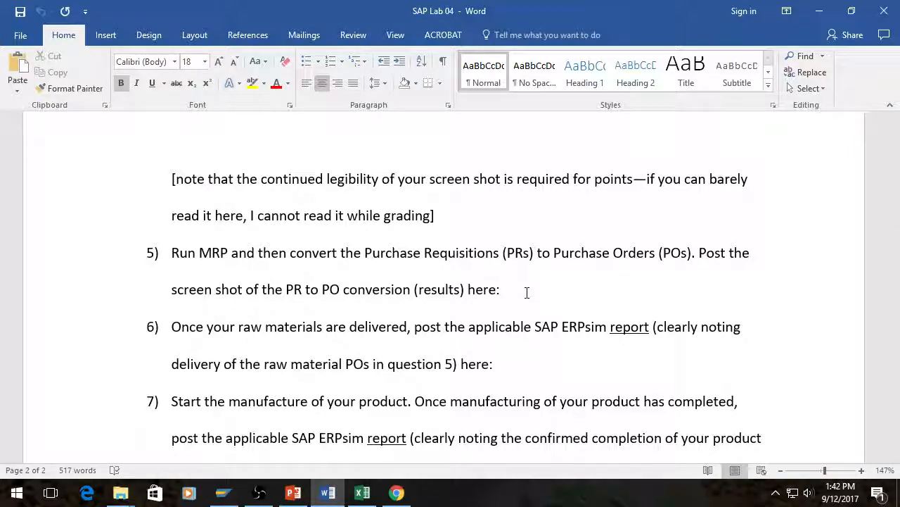
{"action": "scroll", "coordinate": [480, 299], "scroll_direction": "down", "scroll_amount": 2}
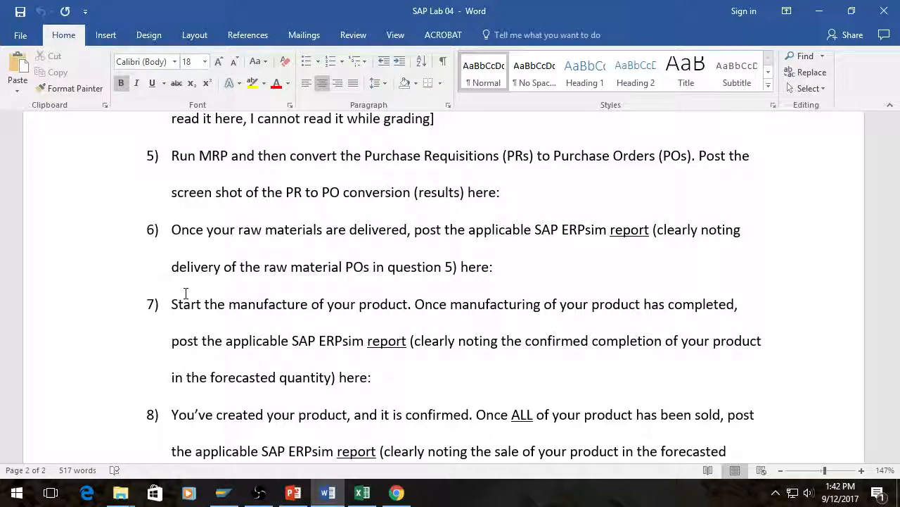
{"action": "scroll", "coordinate": [185, 294], "scroll_direction": "down", "scroll_amount": 1}
{"action": "scroll", "coordinate": [343, 270], "scroll_direction": "down", "scroll_amount": 3}
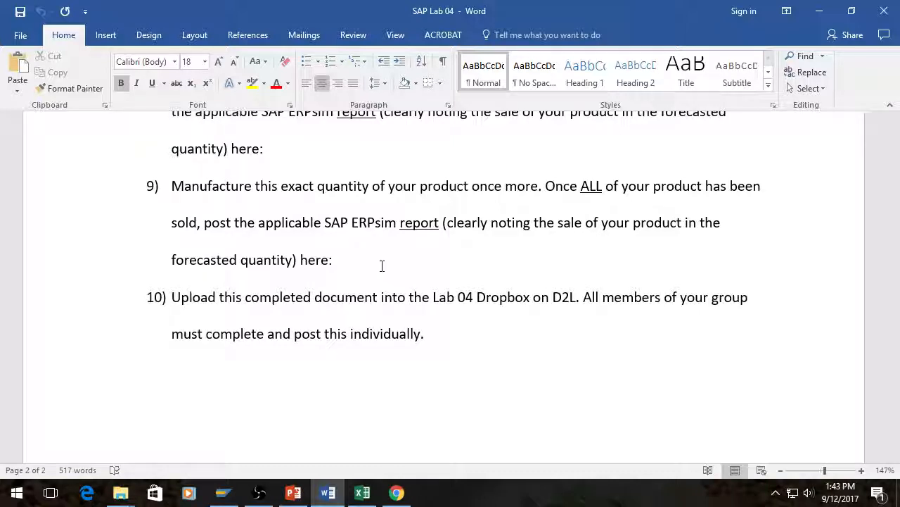
{"action": "scroll", "coordinate": [382, 265], "scroll_direction": "up", "scroll_amount": 2}
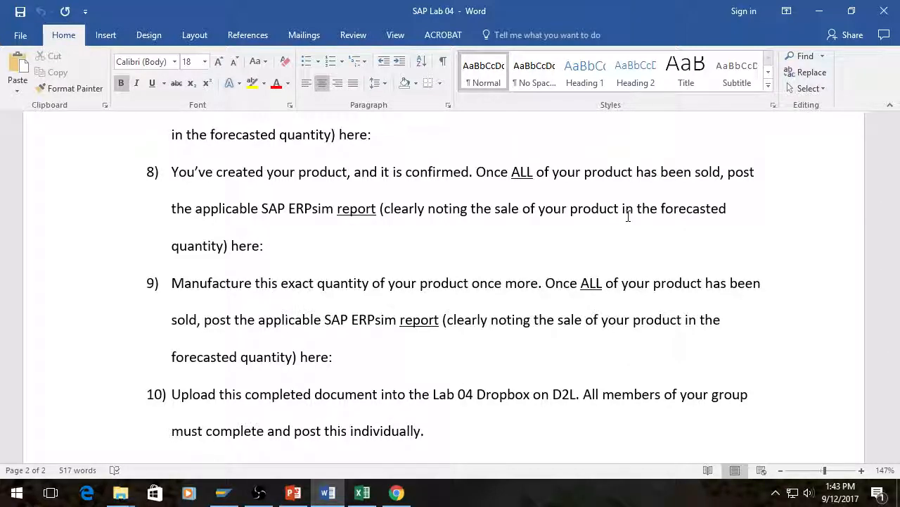
{"action": "scroll", "coordinate": [486, 267], "scroll_direction": "down", "scroll_amount": 4}
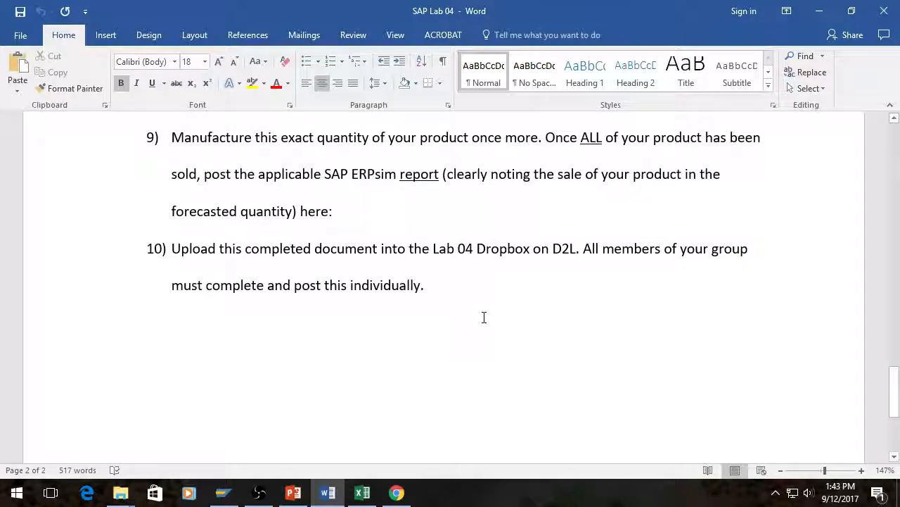
{"action": "key", "text": "ctrl+Home"}
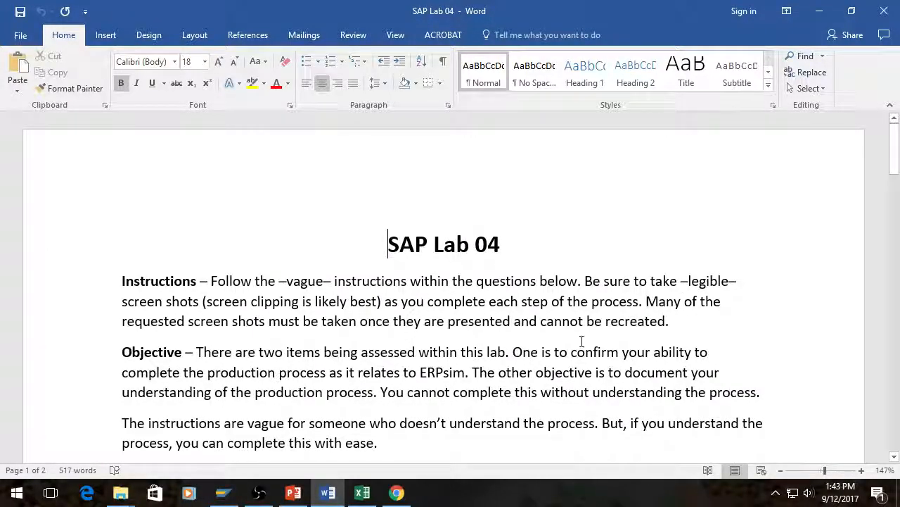
{"action": "scroll", "coordinate": [583, 316], "scroll_direction": "down", "scroll_amount": 15}
{"action": "scroll", "coordinate": [584, 285], "scroll_direction": "down", "scroll_amount": 6}
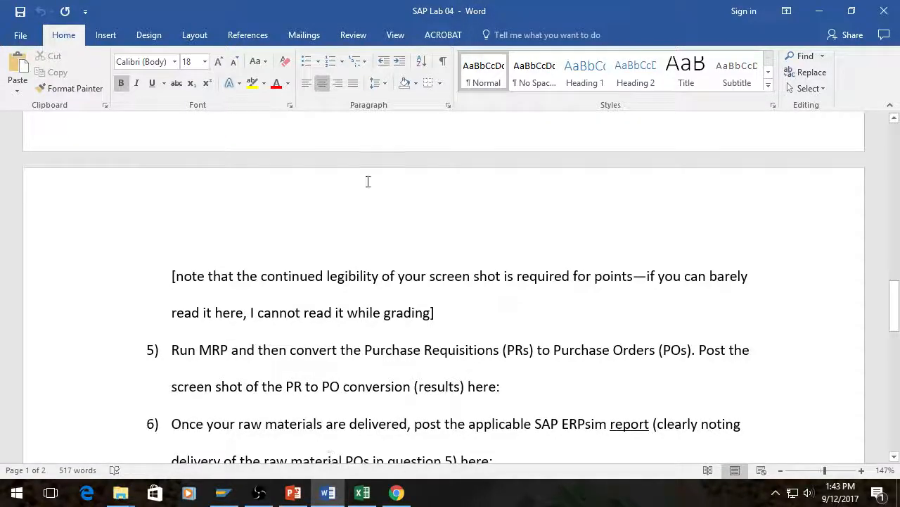
Step: Minimize the document, switch to PowerPoint to present the Setting up SAP Lab 04 slides full screen from slide 17, and advance to the Troubleshooting slide
{"action": "left_click", "coordinate": [818, 11]}
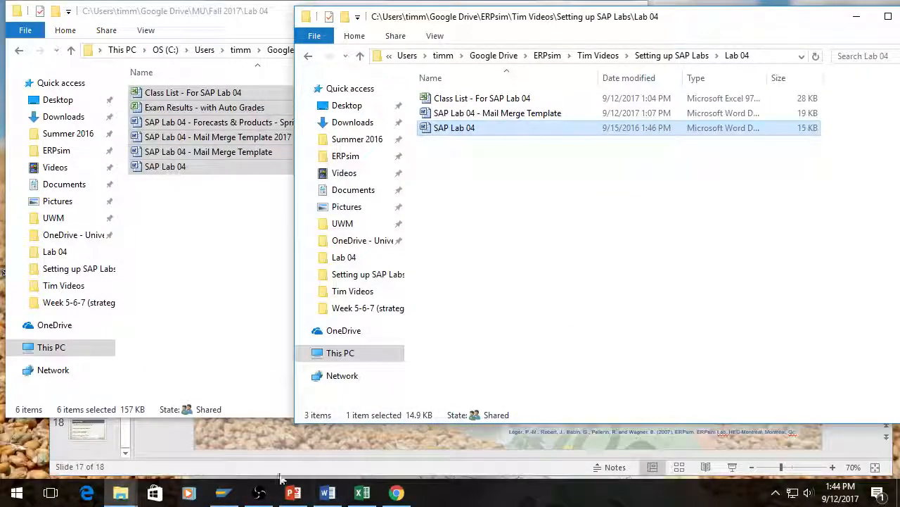
{"action": "left_click", "coordinate": [292, 493]}
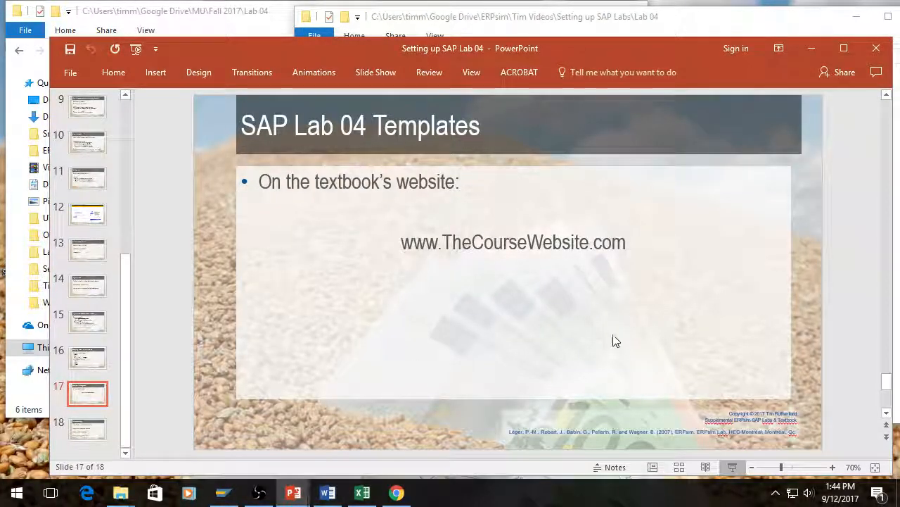
{"action": "key", "text": "alt+F5"}
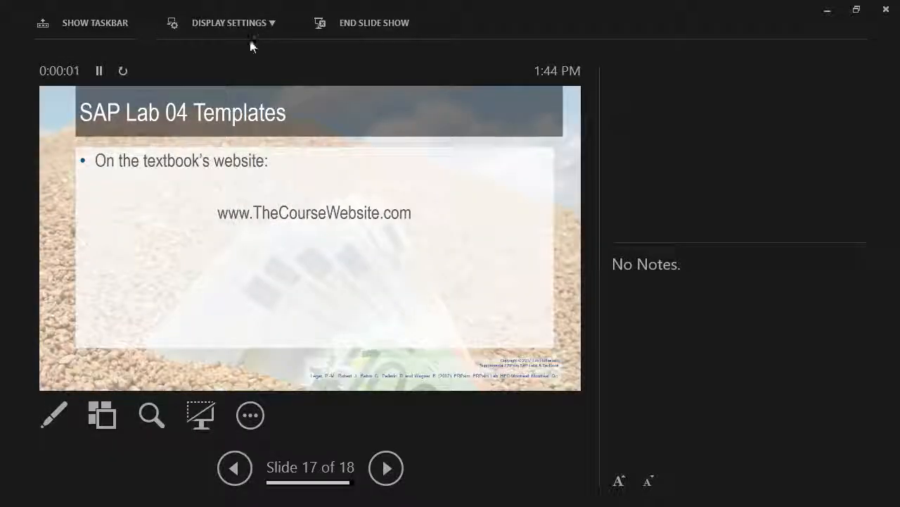
{"action": "left_click", "coordinate": [268, 25]}
{"action": "left_click", "coordinate": [257, 57]}
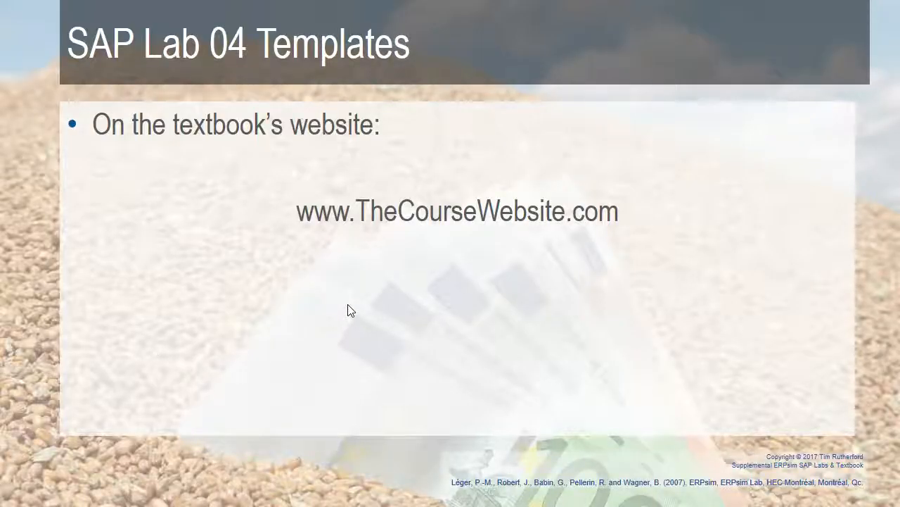
{"action": "left_click", "coordinate": [348, 305]}
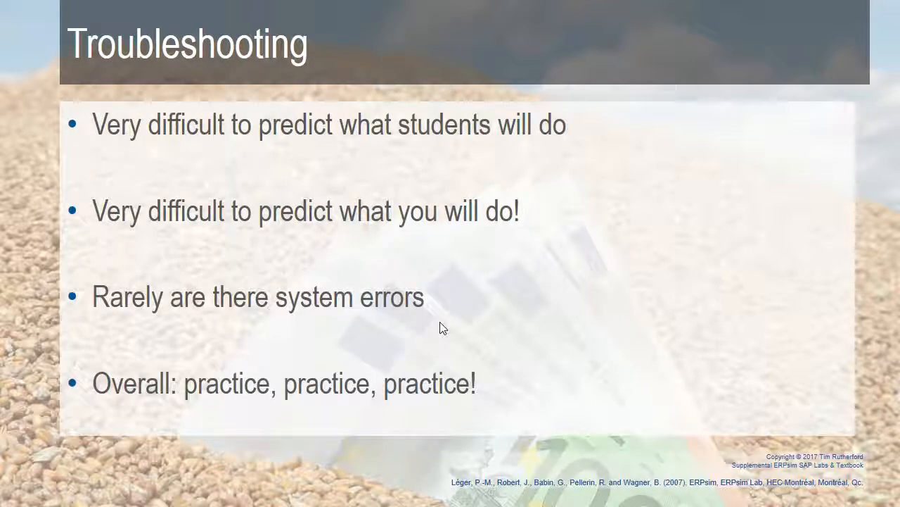